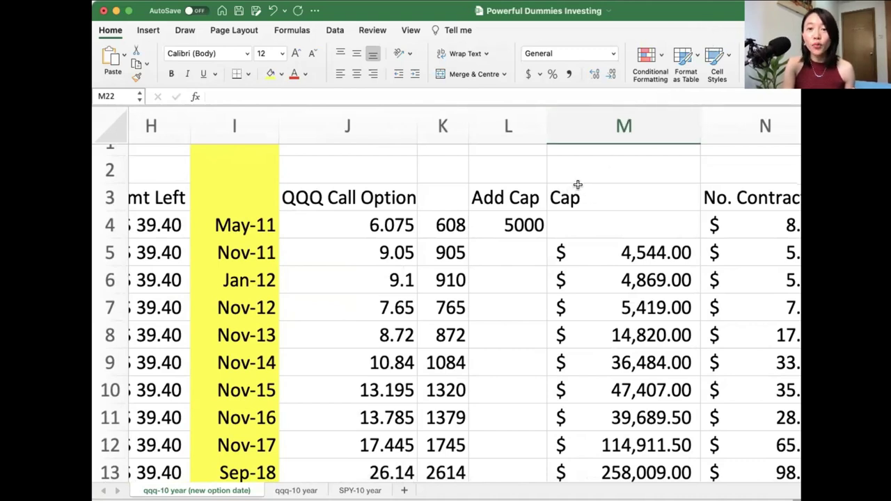
{"action": "left_click_drag", "start_coordinate": [577, 185], "coordinate": [548, 209]}
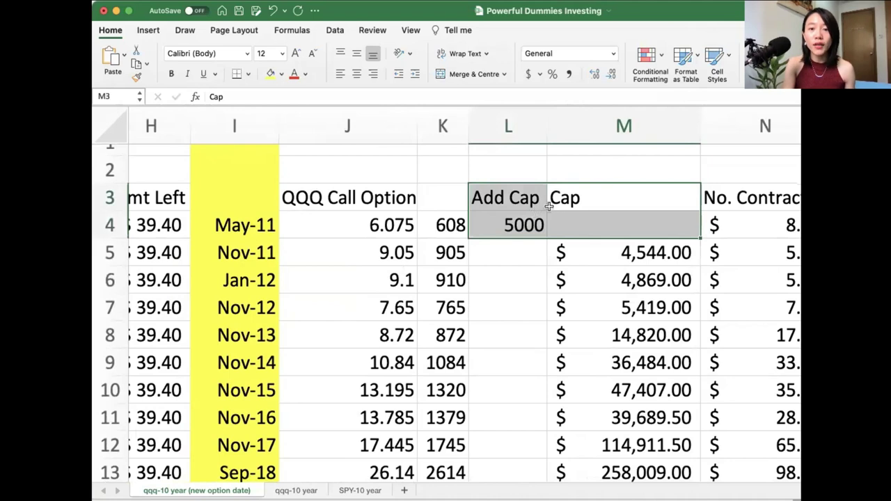
{"action": "left_click", "coordinate": [584, 179]}
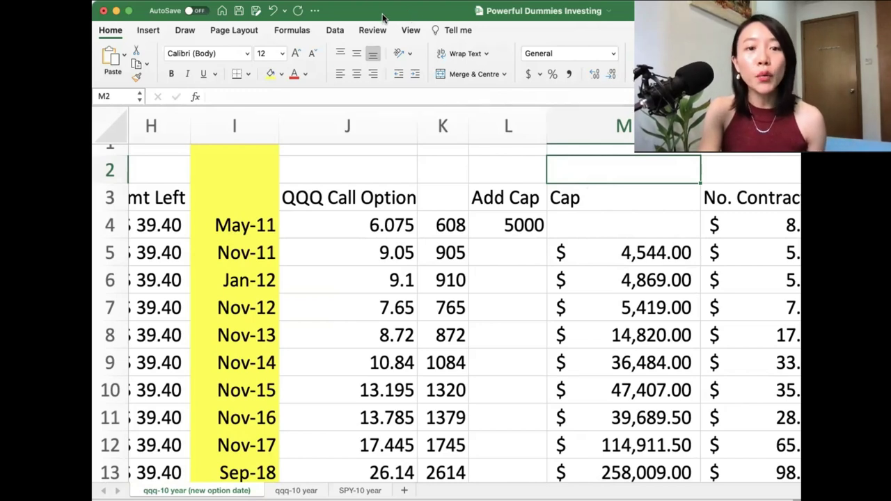
{"action": "double_click", "coordinate": [387, 18]}
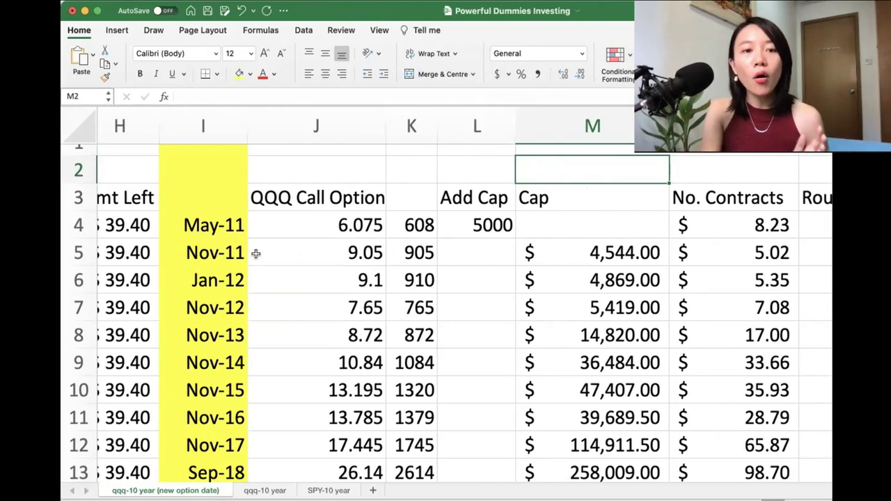
{"action": "scroll", "coordinate": [268, 228], "scroll_direction": "down", "scroll_amount": 1}
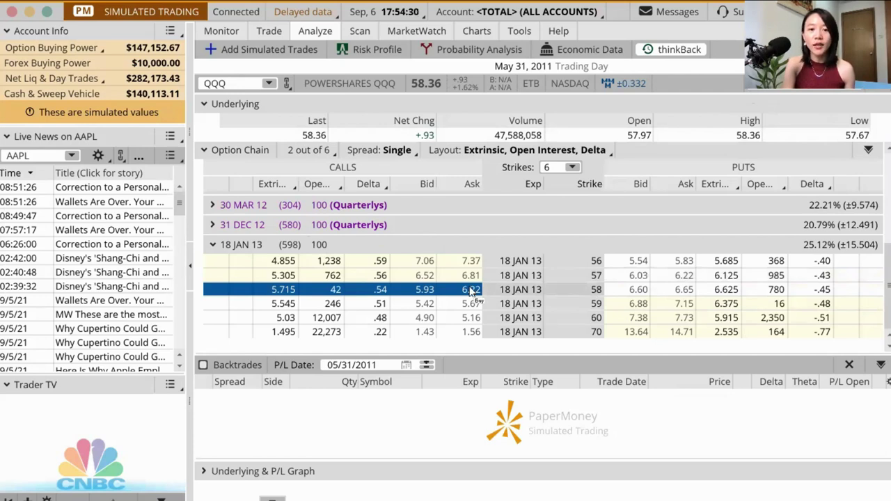
- In thinkorswim, add a simulated purchase of one QQQ 18 JAN 13 58 call on May 31, 2011
{"action": "left_click", "coordinate": [451, 290]}
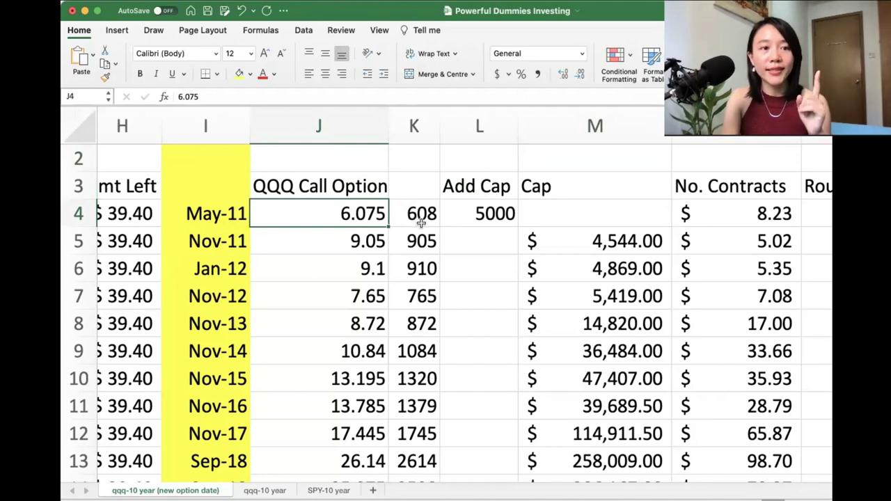
- Switch to the Excel workbook and examine the May-11 row's added capital, number of contracts and amount invested
{"action": "scroll", "coordinate": [421, 223], "scroll_direction": "right", "scroll_amount": 3}
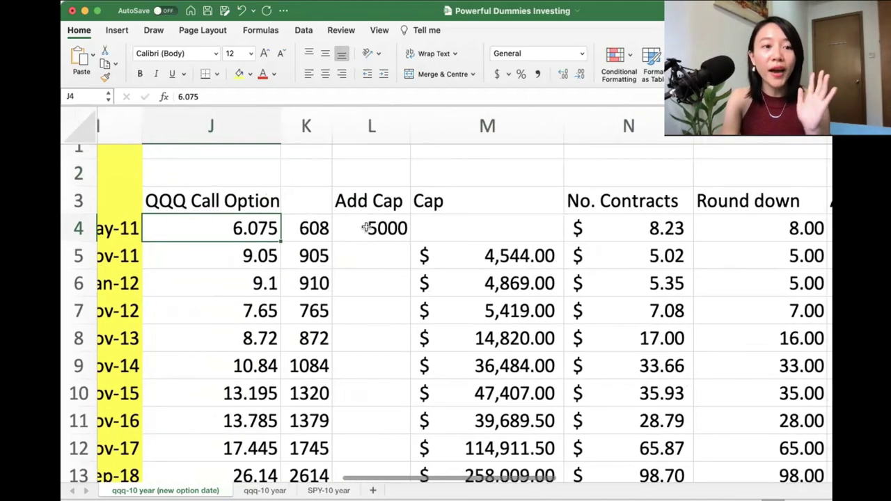
{"action": "left_click", "coordinate": [374, 229]}
{"action": "scroll", "coordinate": [539, 232], "scroll_direction": "right", "scroll_amount": 5}
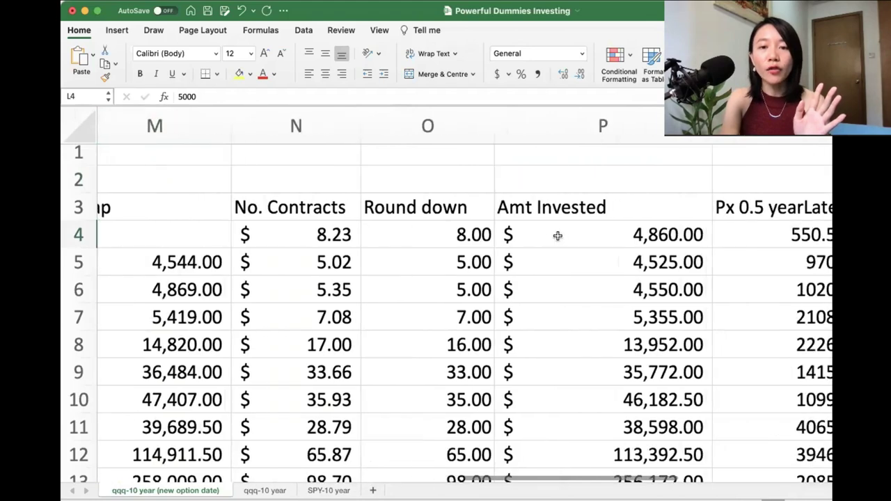
{"action": "scroll", "coordinate": [712, 248], "scroll_direction": "left", "scroll_amount": 5}
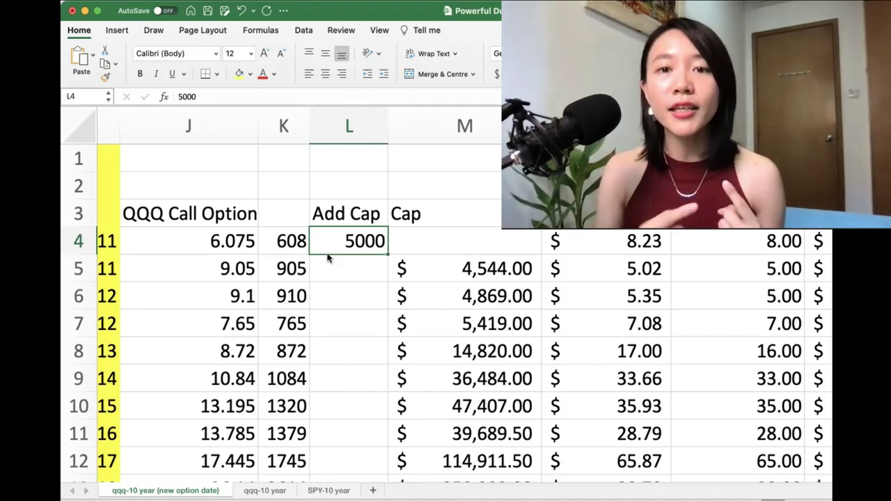
{"action": "key", "text": "Right"}
{"action": "scroll", "coordinate": [183, 253], "scroll_direction": "left", "scroll_amount": 3}
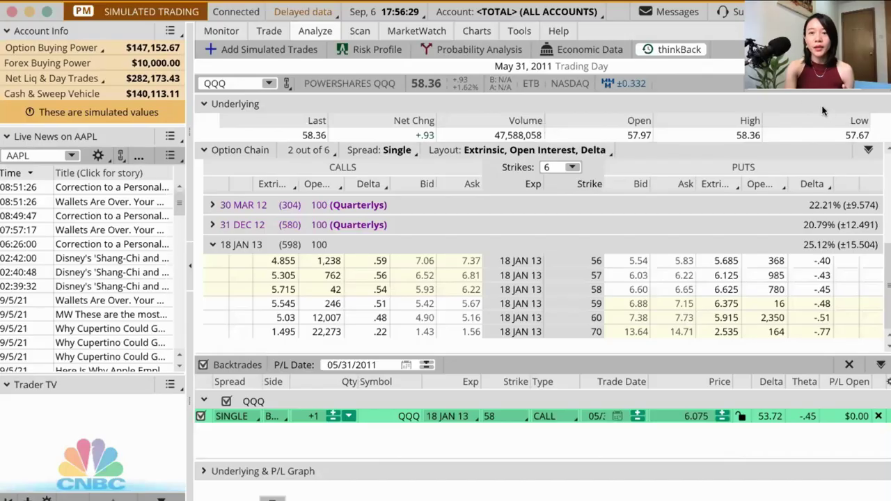
- In thinkorswim, set the thinkBack trading date for QQQ to November 30, 2011
{"action": "left_click", "coordinate": [850, 85]}
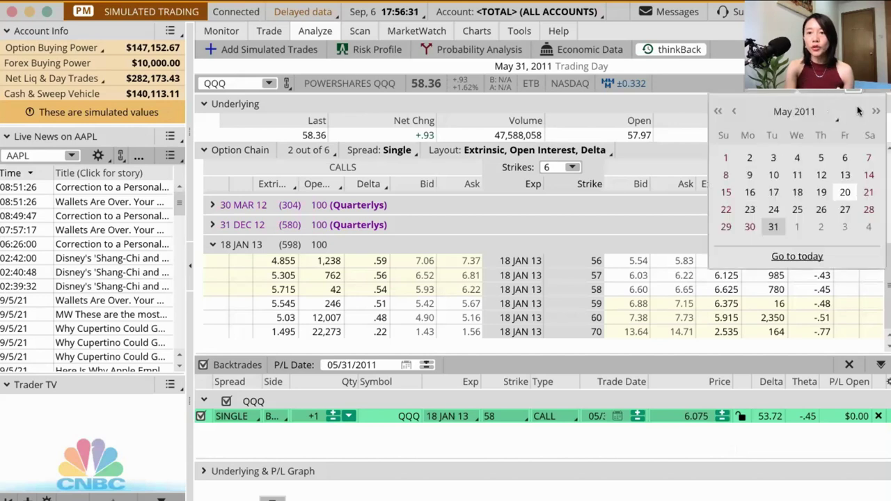
{"action": "left_click", "coordinate": [860, 111]}
{"action": "left_click", "coordinate": [860, 111]}
{"action": "left_click", "coordinate": [861, 112]}
{"action": "left_click", "coordinate": [860, 111]}
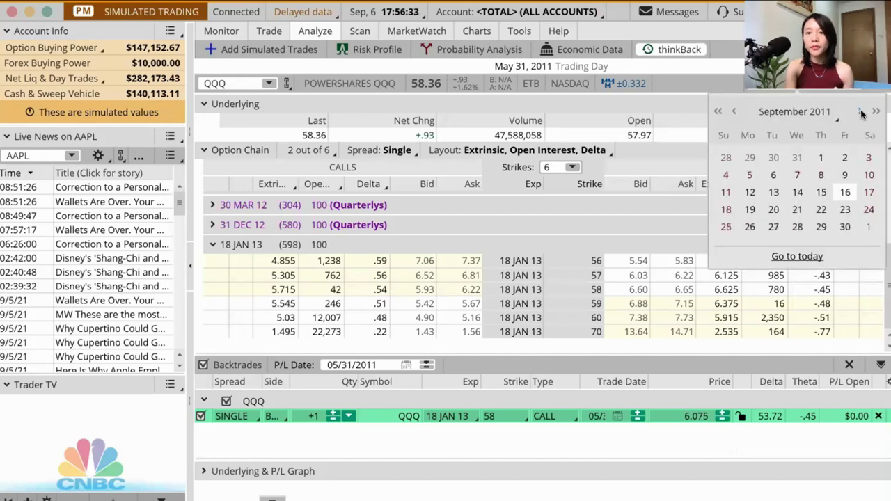
{"action": "left_click", "coordinate": [860, 111]}
{"action": "left_click", "coordinate": [860, 112]}
{"action": "left_click", "coordinate": [797, 227]}
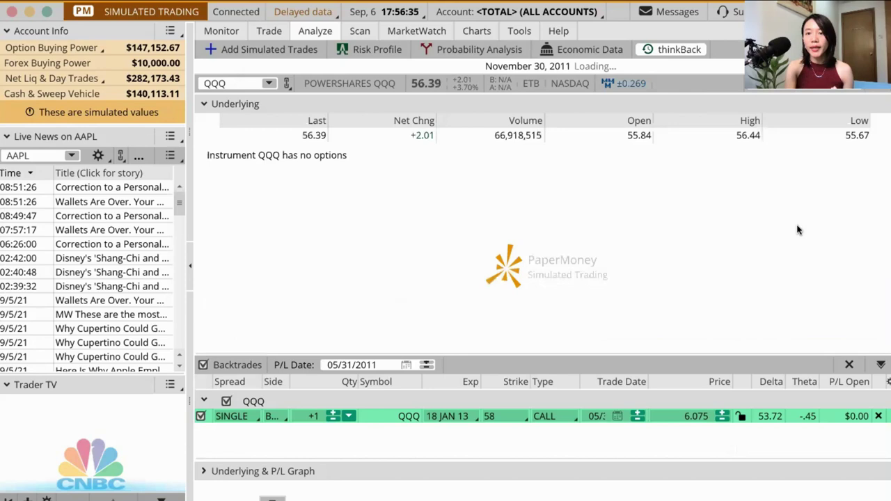
- Add a simulated sale of one QQQ 18 JAN 13 58 call to close the old contract
{"action": "scroll", "coordinate": [356, 292], "scroll_direction": "down", "scroll_amount": 3}
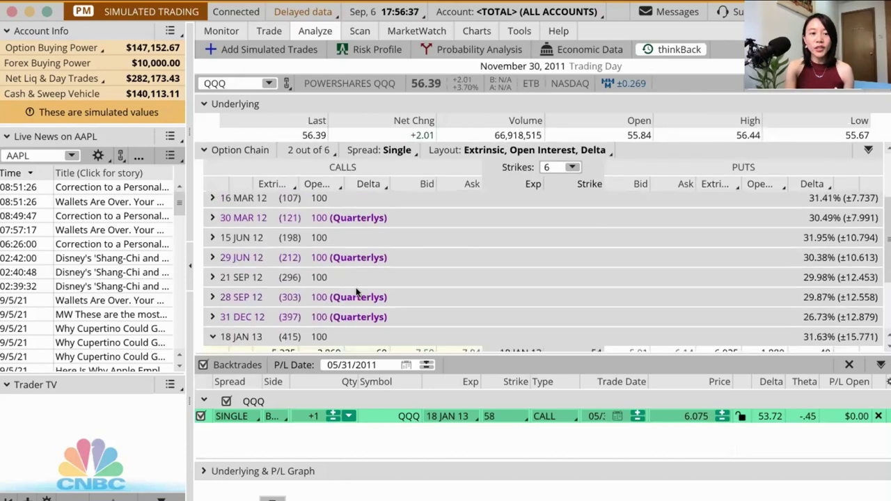
{"action": "scroll", "coordinate": [356, 292], "scroll_direction": "down", "scroll_amount": 2}
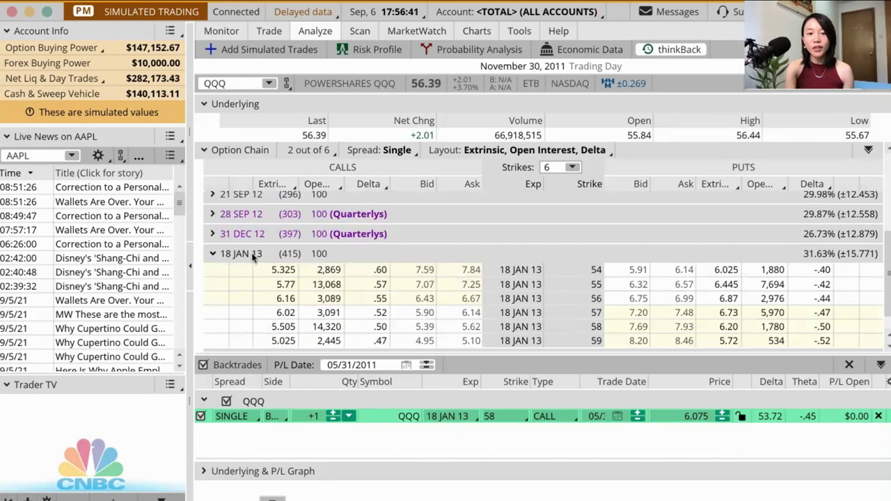
{"action": "scroll", "coordinate": [224, 254], "scroll_direction": "down", "scroll_amount": 2}
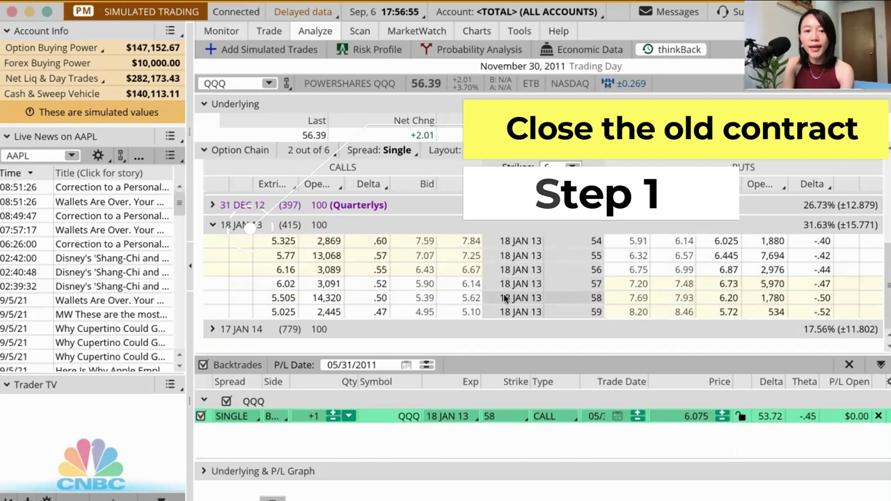
{"action": "left_click", "coordinate": [410, 299]}
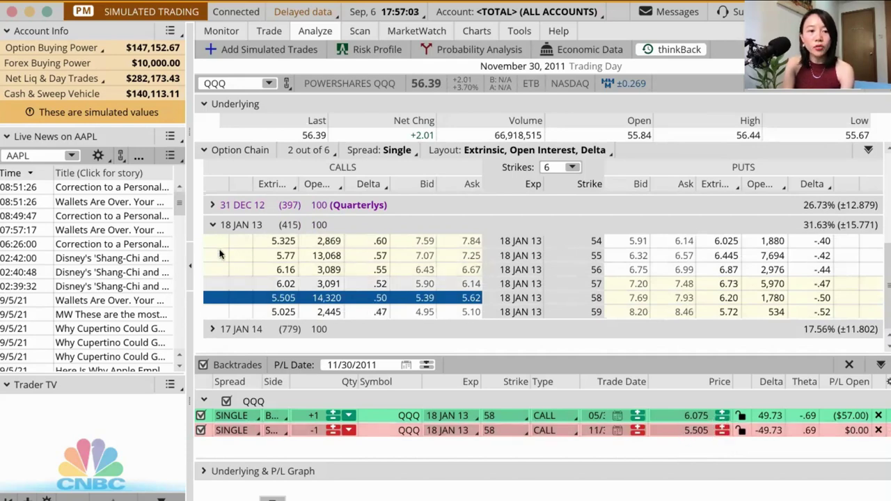
- Collapse the 18 JAN 13 expiration and add a simulated purchase of one 17 JAN 14 56 call
{"action": "scroll", "coordinate": [211, 334], "scroll_direction": "up", "scroll_amount": 2}
{"action": "scroll", "coordinate": [211, 334], "scroll_direction": "down", "scroll_amount": 1}
{"action": "left_click", "coordinate": [258, 318]}
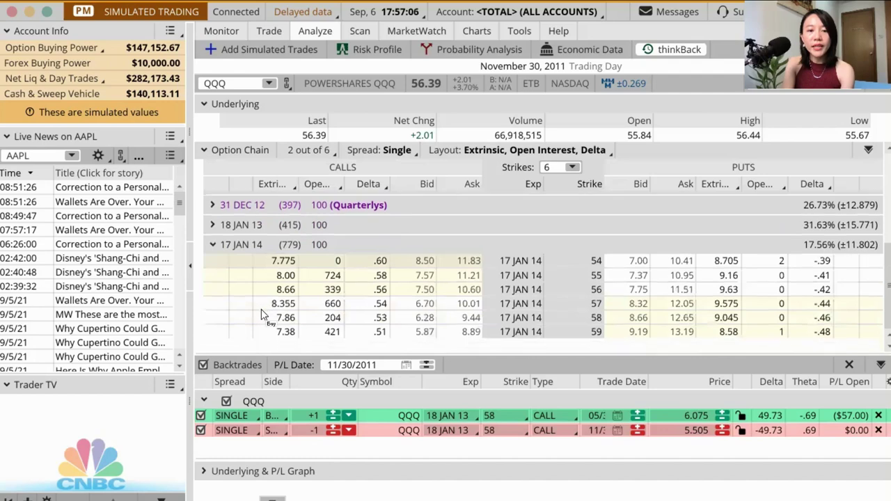
{"action": "left_click", "coordinate": [451, 291]}
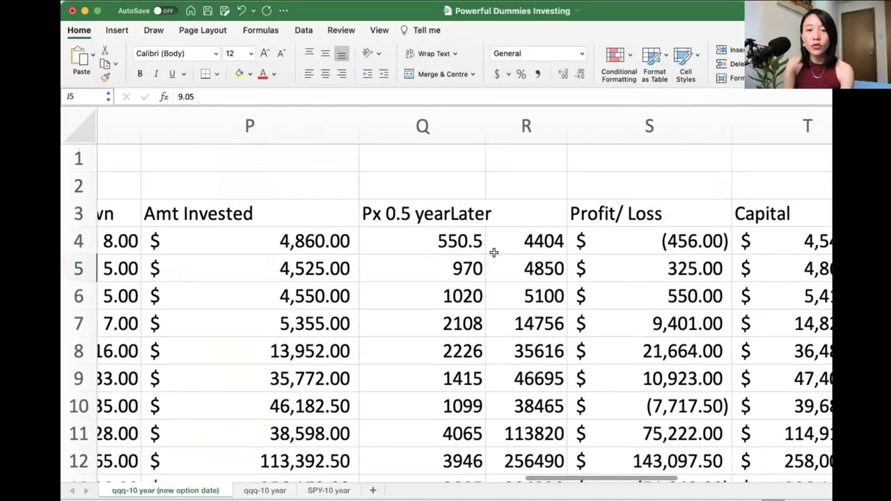
- In the Excel workbook, examine the May-11 trade's price half a year later, its profit or loss, and the resulting capital formula
{"action": "left_click", "coordinate": [422, 242]}
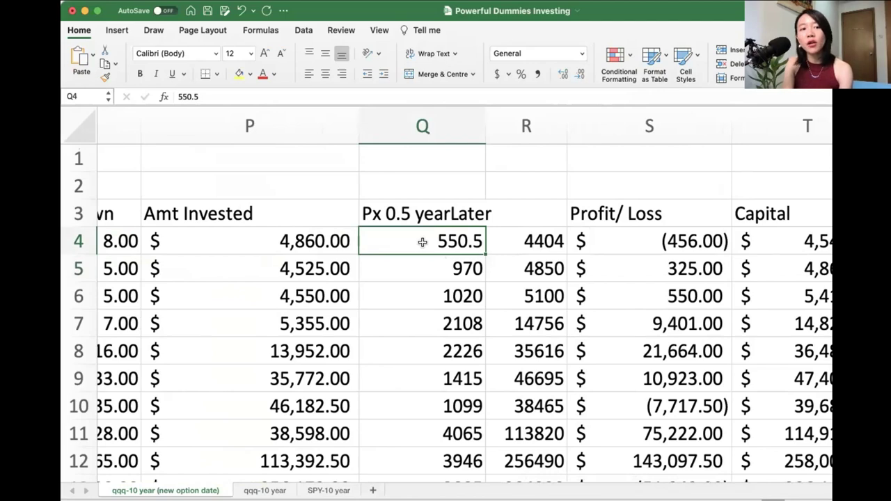
{"action": "scroll", "coordinate": [423, 242], "scroll_direction": "right", "scroll_amount": 5}
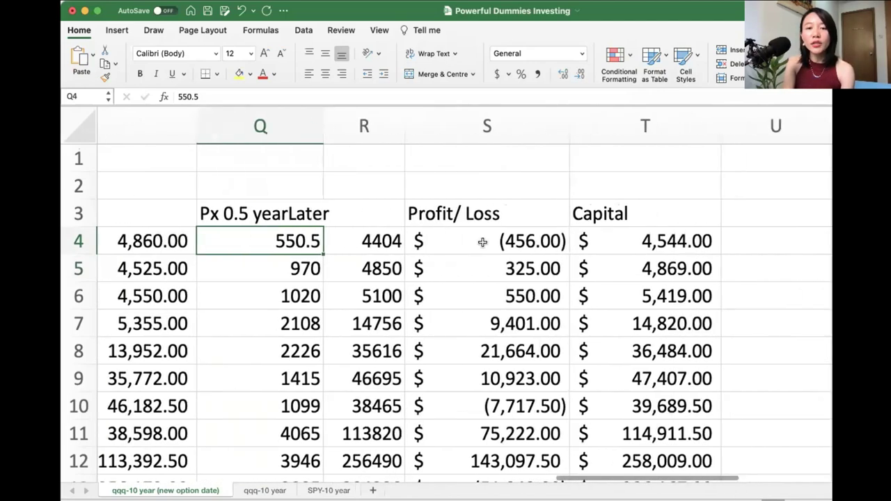
{"action": "scroll", "coordinate": [483, 242], "scroll_direction": "up", "scroll_amount": 1}
{"action": "scroll", "coordinate": [487, 244], "scroll_direction": "down", "scroll_amount": 1}
{"action": "scroll", "coordinate": [557, 248], "scroll_direction": "right", "scroll_amount": 1}
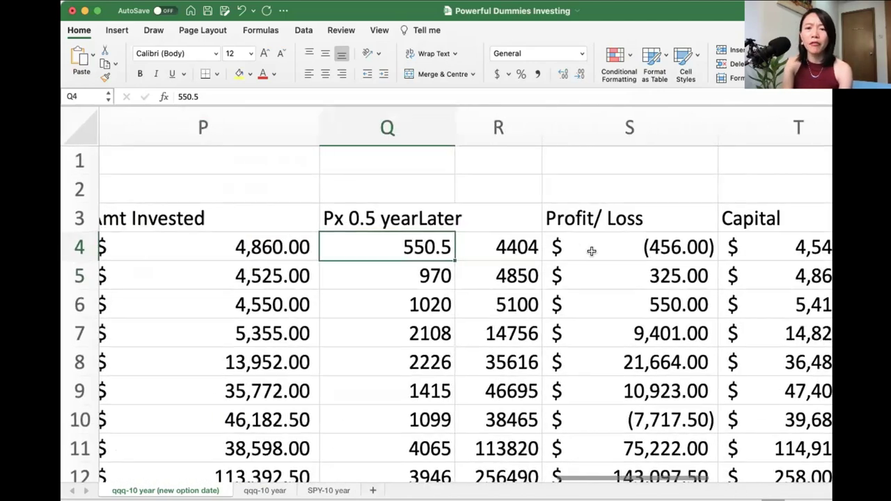
{"action": "scroll", "coordinate": [571, 244], "scroll_direction": "up", "scroll_amount": 1}
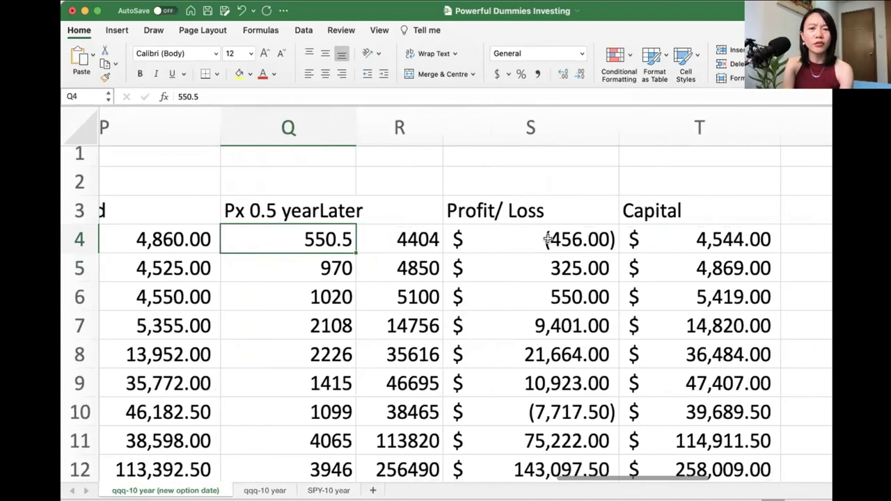
{"action": "left_click", "coordinate": [695, 242]}
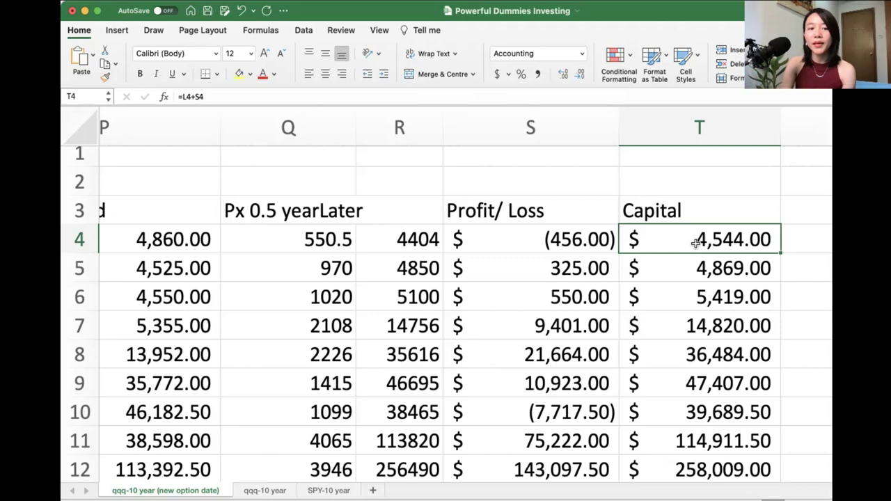
- Examine the Nov-11 row's call option price and number-of-contracts formula, and locate the next roll date, Jan-12
{"action": "scroll", "coordinate": [308, 291], "scroll_direction": "left", "scroll_amount": 10}
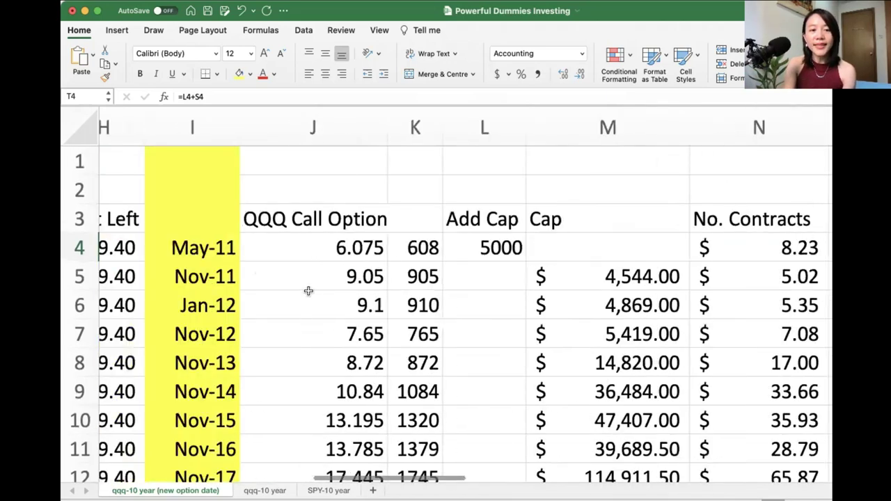
{"action": "left_click", "coordinate": [335, 275]}
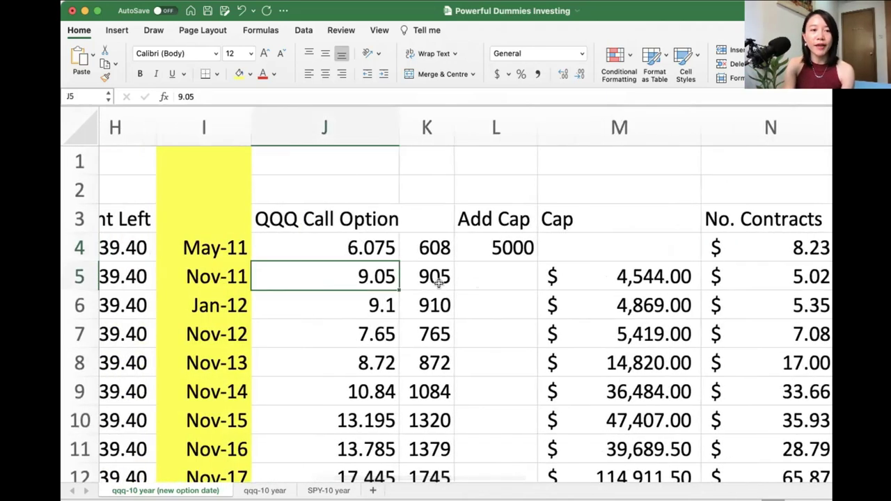
{"action": "scroll", "coordinate": [439, 278], "scroll_direction": "right", "scroll_amount": 5}
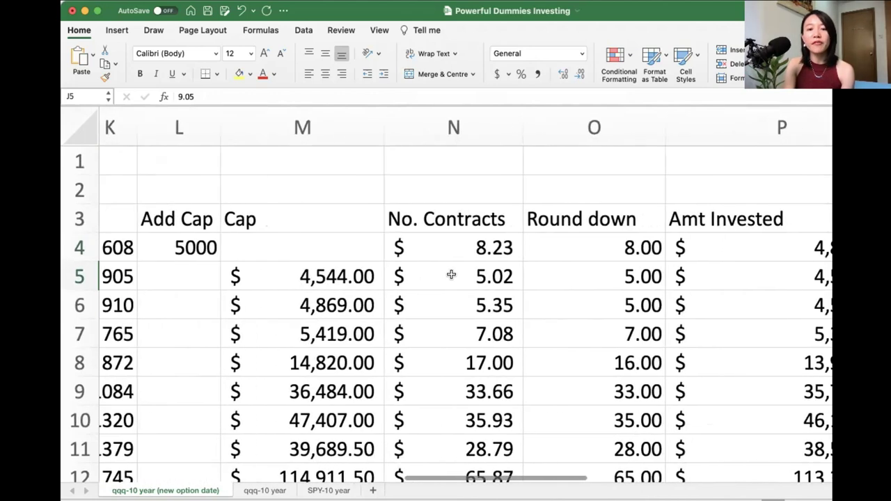
{"action": "left_click", "coordinate": [448, 275]}
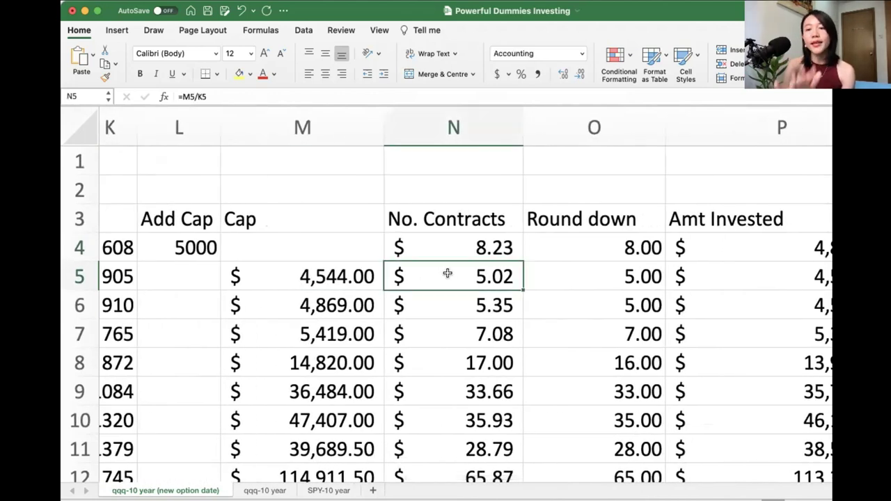
{"action": "scroll", "coordinate": [531, 278], "scroll_direction": "left", "scroll_amount": 6}
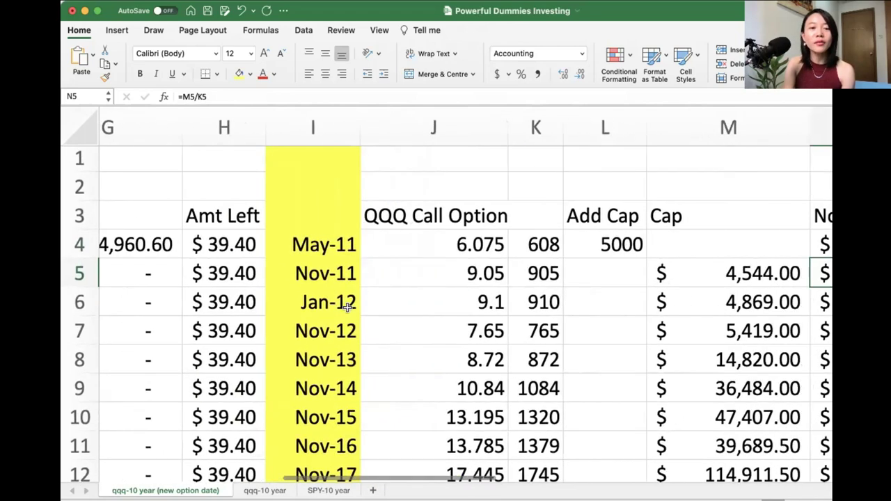
{"action": "left_click", "coordinate": [347, 306]}
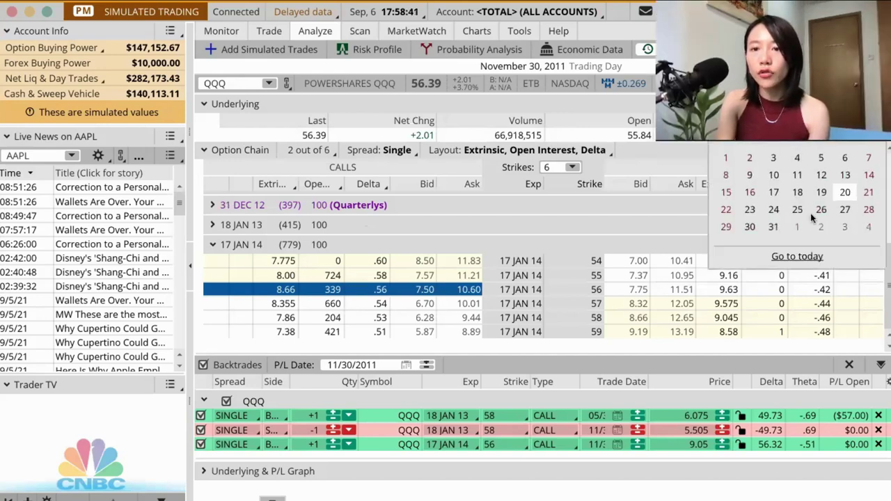
- In thinkorswim, set the thinkBack date to January 31, 2012 and bring up the 17 JAN 14 expiration
{"action": "left_click", "coordinate": [773, 227]}
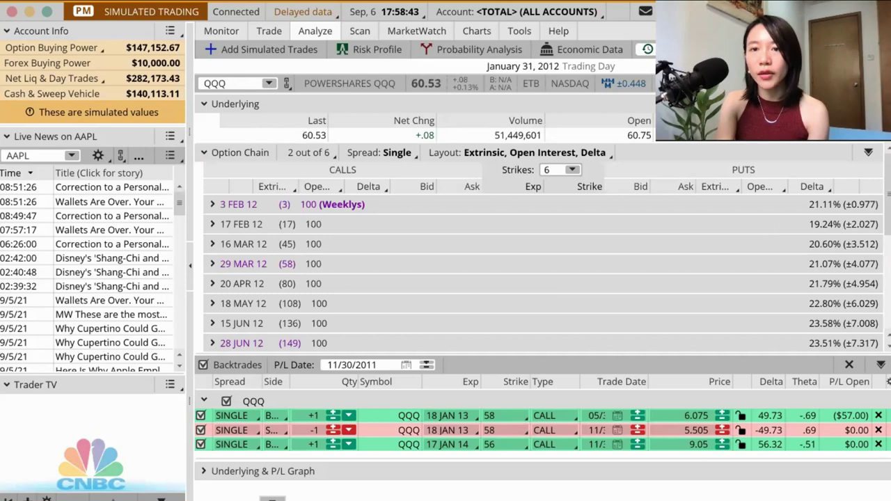
{"action": "scroll", "coordinate": [452, 338], "scroll_direction": "down", "scroll_amount": 2}
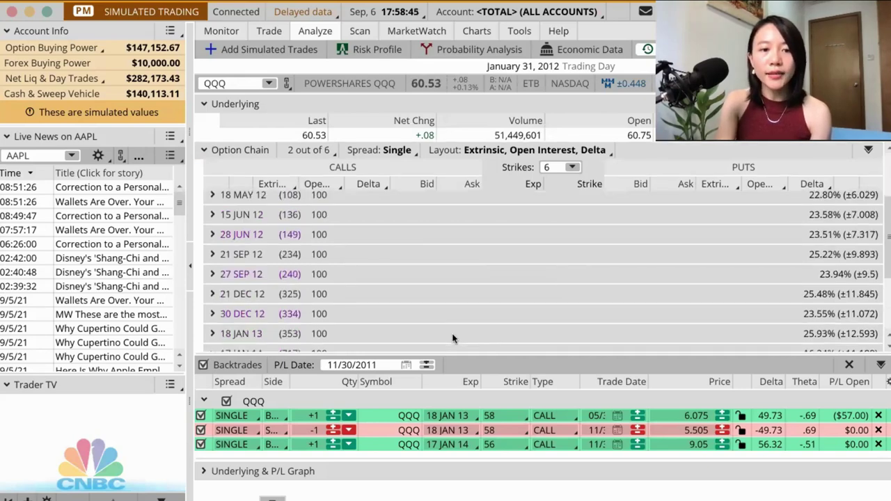
{"action": "scroll", "coordinate": [452, 338], "scroll_direction": "down", "scroll_amount": 3}
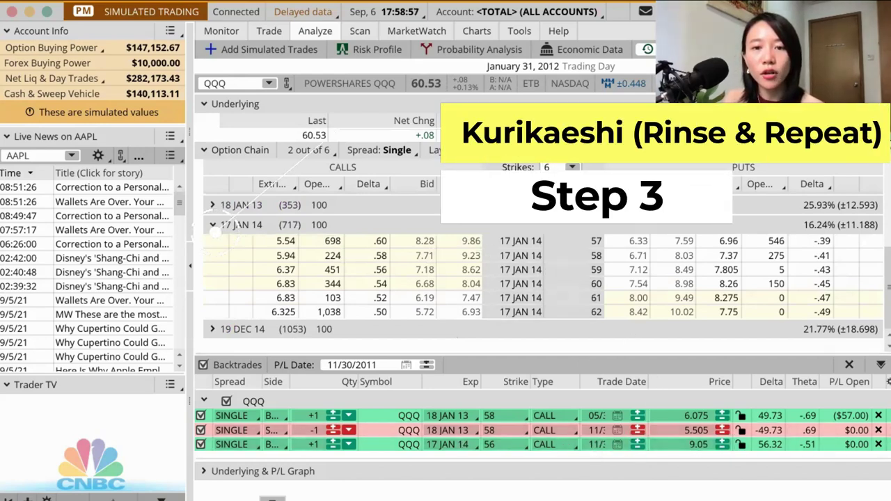
- Show 8 strikes and add a simulated sale of one 17 JAN 14 56 call, collapsing that expiration when done
{"action": "left_click", "coordinate": [572, 167]}
{"action": "left_click", "coordinate": [547, 234]}
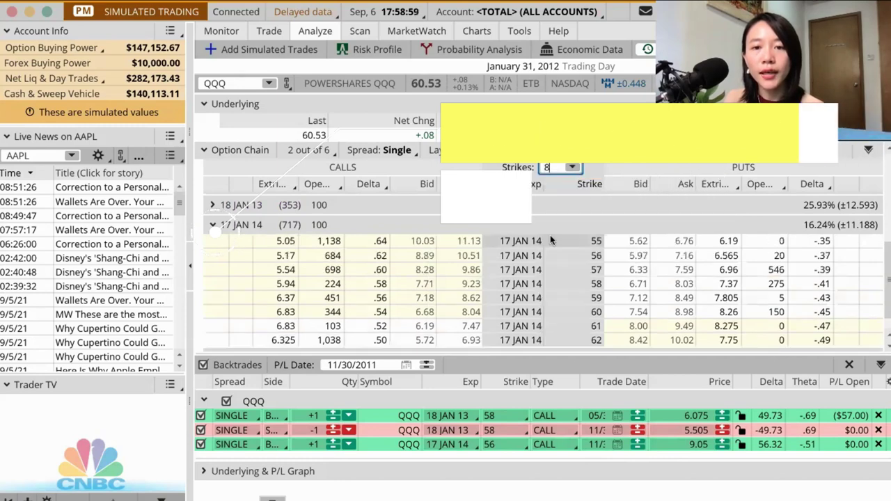
{"action": "left_click", "coordinate": [424, 255]}
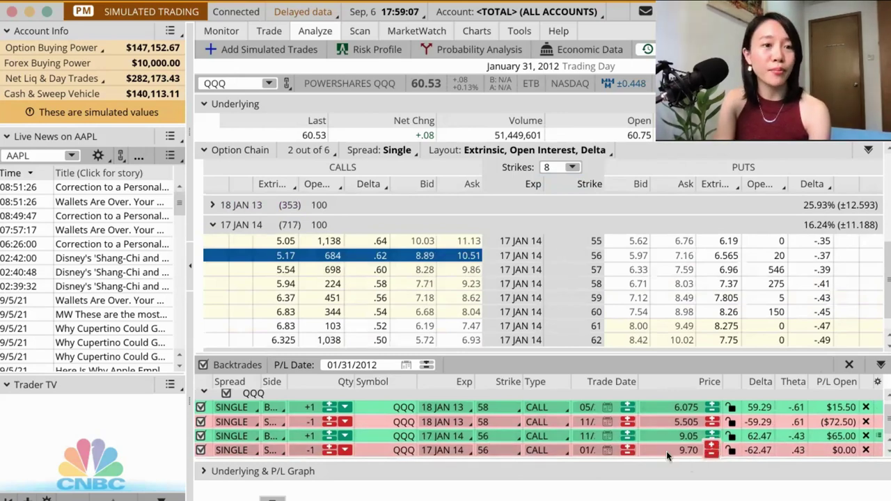
{"action": "left_click", "coordinate": [213, 225]}
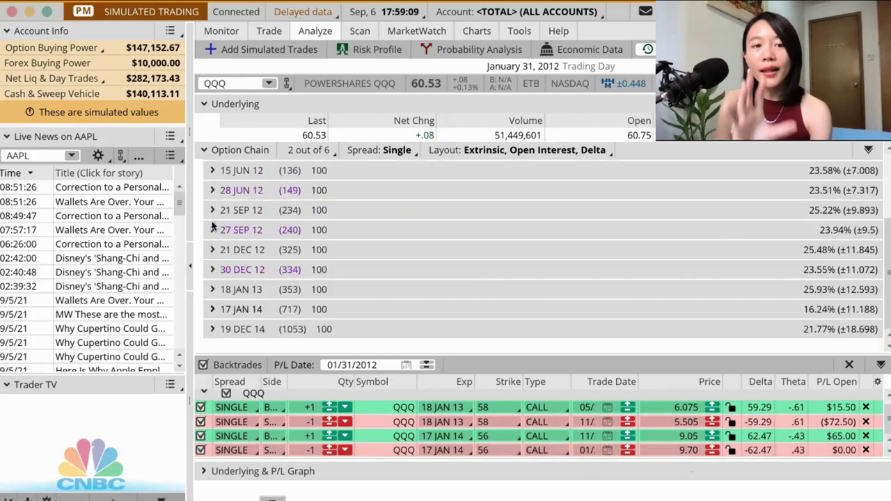
- Expand the 19 DEC 14 expiration in the option chain and pick the 60-strike call
{"action": "left_click", "coordinate": [211, 329]}
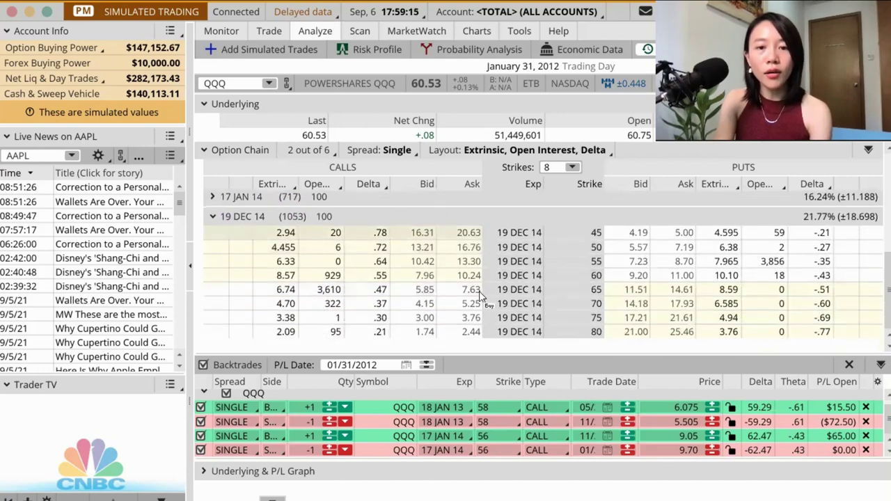
{"action": "left_click", "coordinate": [571, 277]}
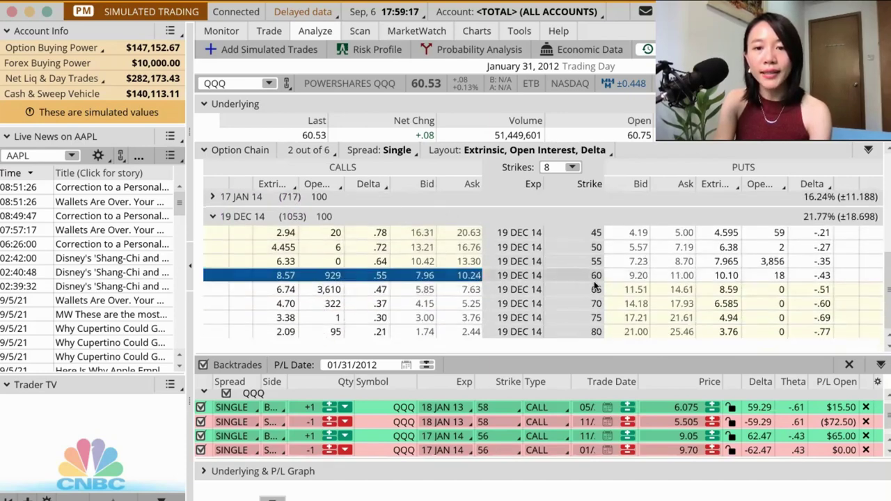
{"action": "left_click_drag", "start_coordinate": [540, 277], "coordinate": [546, 414]}
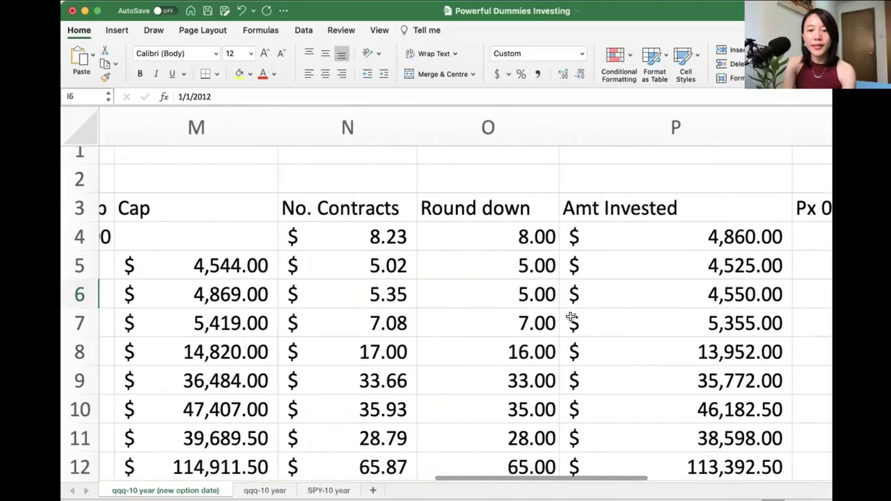
- Switch to the Excel workbook and examine the Nov-11 row's price half a year later, profit or loss, and capital formula
{"action": "scroll", "coordinate": [571, 319], "scroll_direction": "right", "scroll_amount": 5}
{"action": "left_click", "coordinate": [575, 276]}
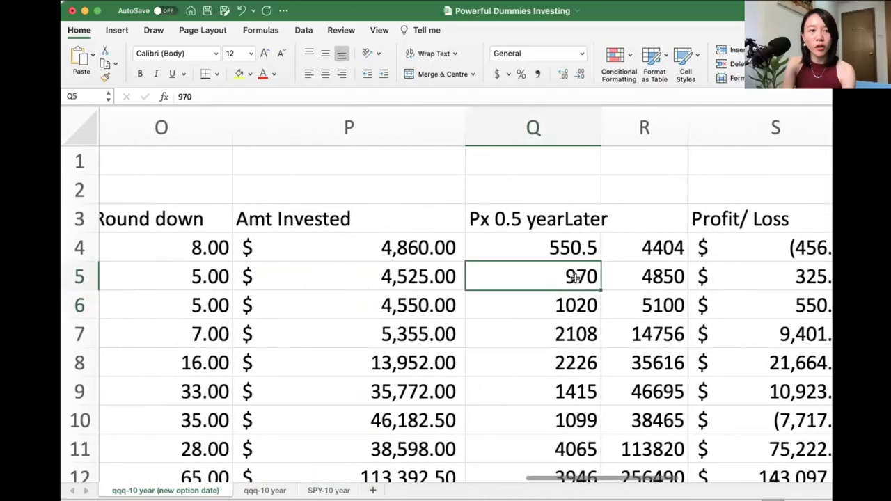
{"action": "scroll", "coordinate": [574, 276], "scroll_direction": "right", "scroll_amount": 3}
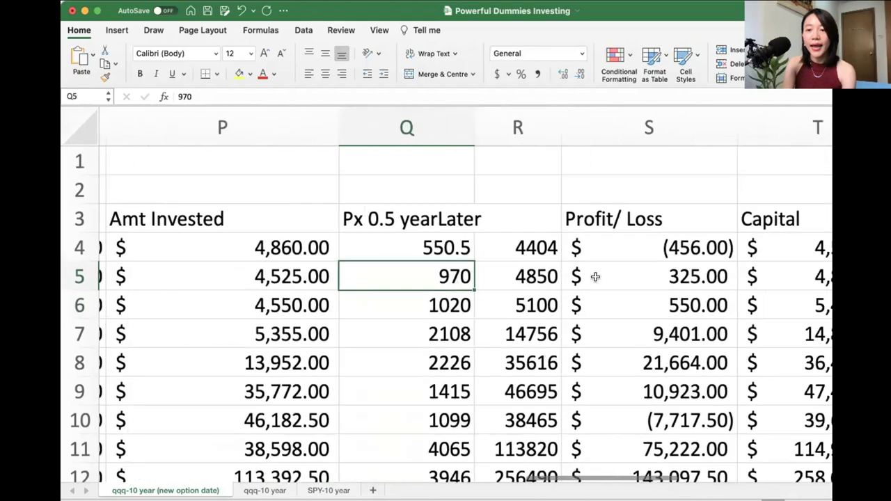
{"action": "scroll", "coordinate": [595, 276], "scroll_direction": "right", "scroll_amount": 3}
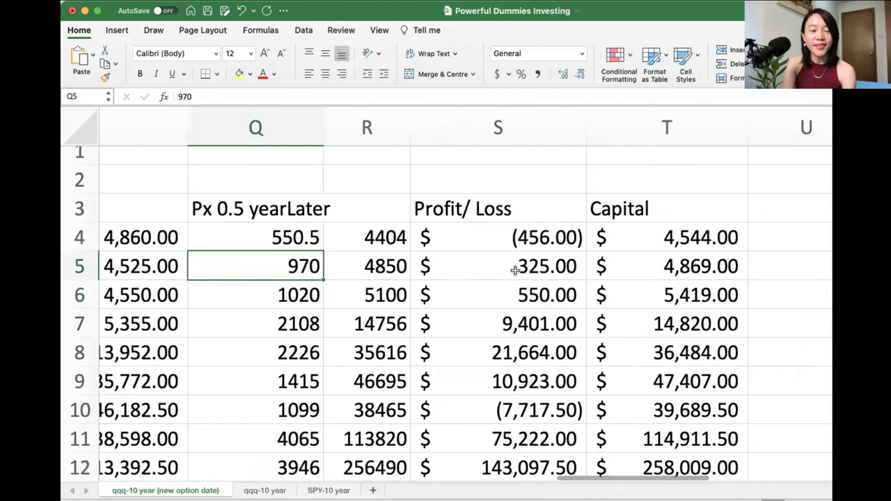
{"action": "scroll", "coordinate": [515, 270], "scroll_direction": "right", "scroll_amount": 1}
{"action": "left_click", "coordinate": [640, 269]}
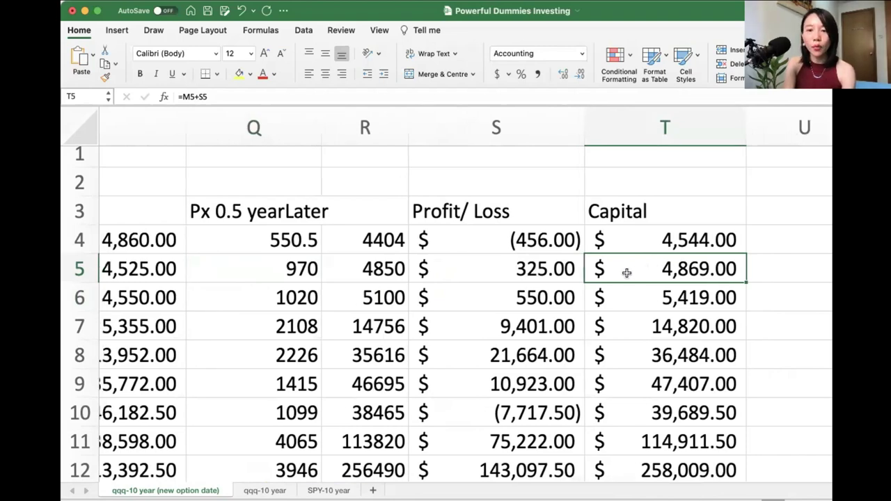
- Examine the Jan-12 row's QQQ call option price, available capital, number of contracts and rounding formula
{"action": "scroll", "coordinate": [627, 274], "scroll_direction": "left", "scroll_amount": 10}
{"action": "scroll", "coordinate": [627, 274], "scroll_direction": "left", "scroll_amount": 3}
{"action": "scroll", "coordinate": [624, 270], "scroll_direction": "right", "scroll_amount": 2}
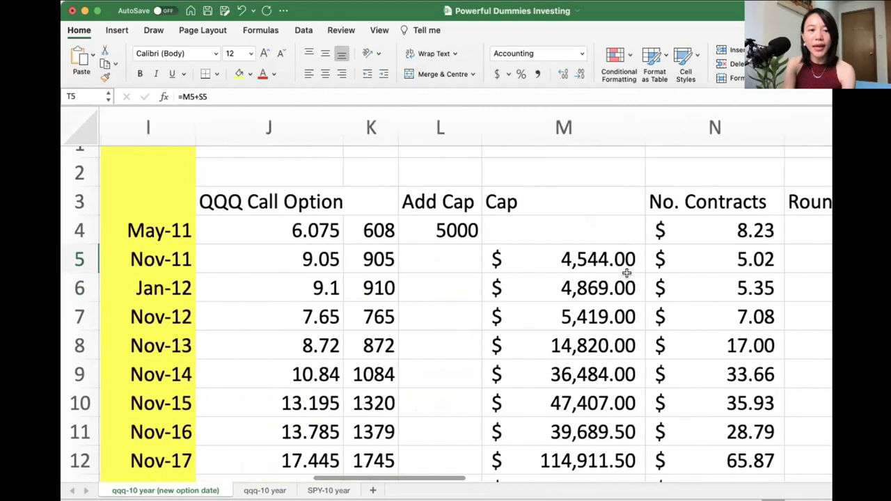
{"action": "scroll", "coordinate": [330, 265], "scroll_direction": "down", "scroll_amount": 1}
{"action": "left_click", "coordinate": [295, 279]}
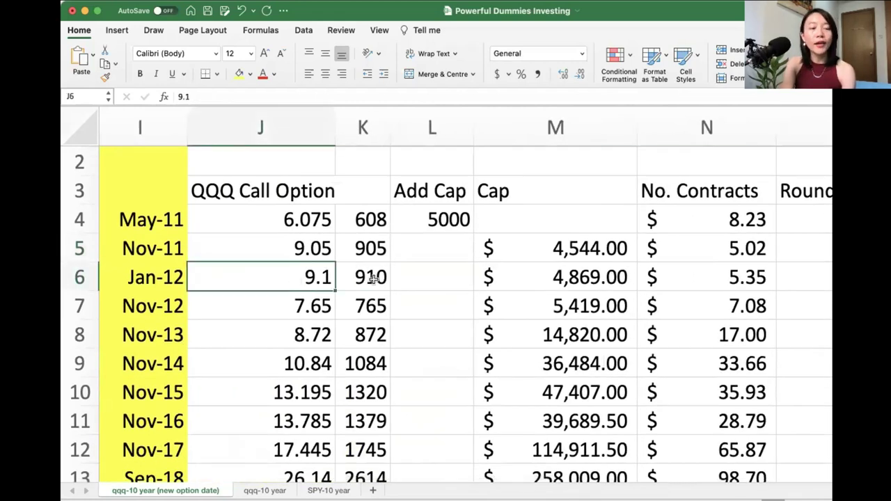
{"action": "scroll", "coordinate": [445, 282], "scroll_direction": "right", "scroll_amount": 3}
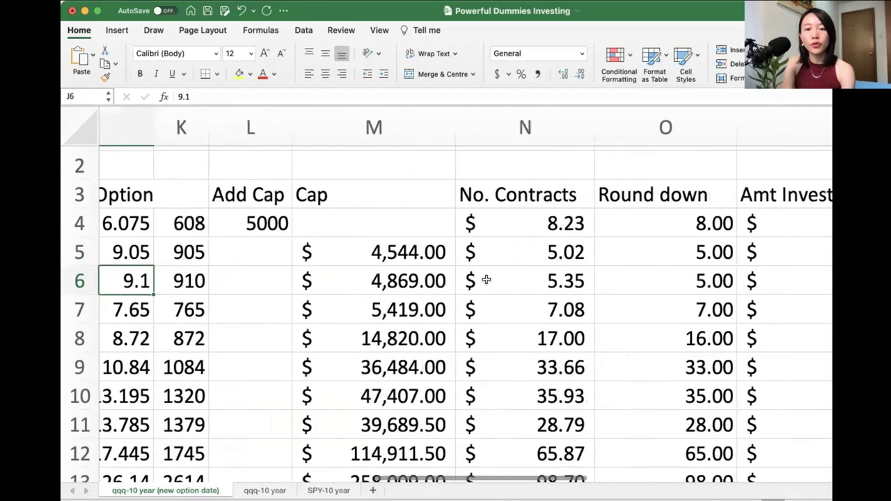
{"action": "scroll", "coordinate": [528, 285], "scroll_direction": "right", "scroll_amount": 2}
{"action": "left_click", "coordinate": [545, 279]}
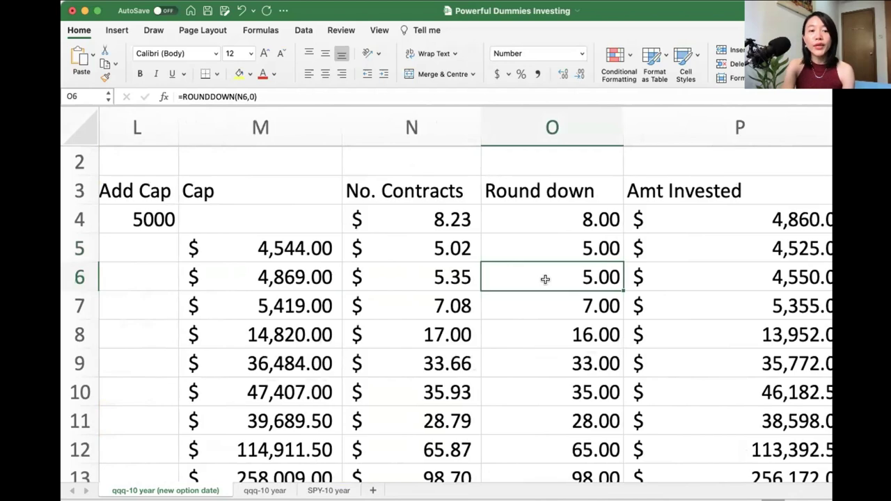
- Read through the remaining roll dates and call option prices from Jan-12 to Dec-20
{"action": "scroll", "coordinate": [545, 279], "scroll_direction": "left", "scroll_amount": 4}
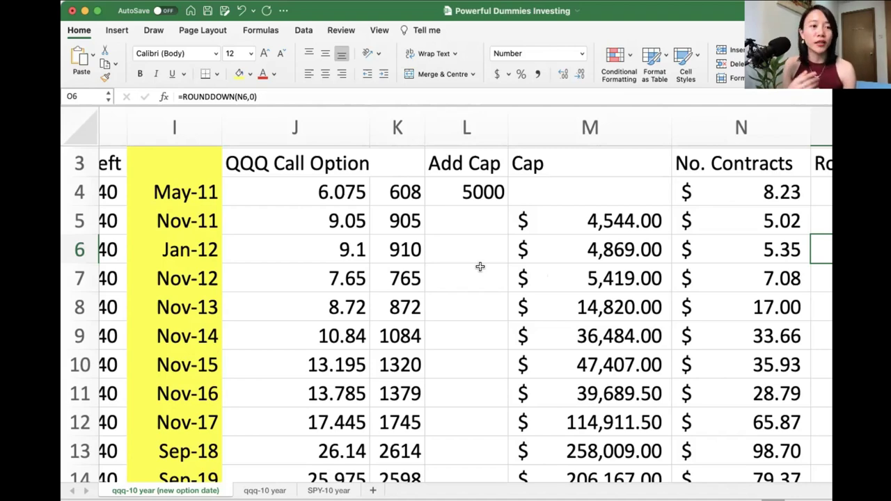
{"action": "scroll", "coordinate": [480, 266], "scroll_direction": "down", "scroll_amount": 2}
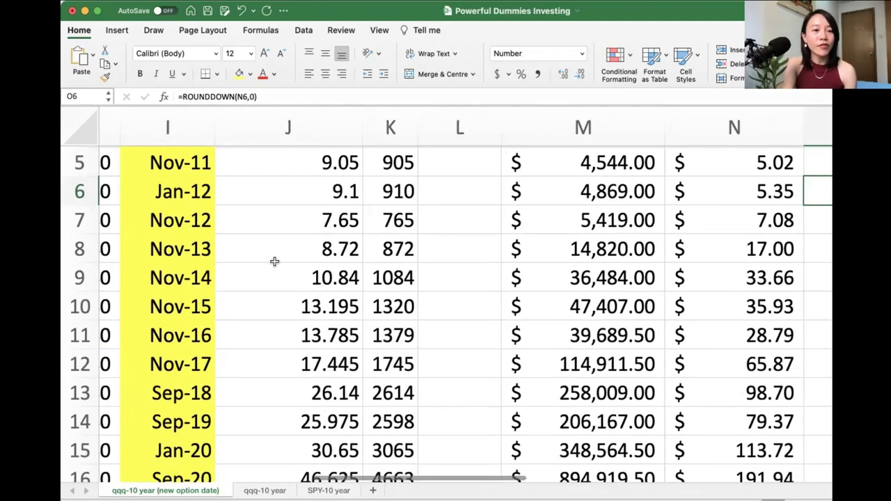
{"action": "scroll", "coordinate": [274, 261], "scroll_direction": "down", "scroll_amount": 1}
{"action": "scroll", "coordinate": [274, 261], "scroll_direction": "left", "scroll_amount": 1}
{"action": "scroll", "coordinate": [292, 202], "scroll_direction": "left", "scroll_amount": 1}
{"action": "scroll", "coordinate": [293, 203], "scroll_direction": "down", "scroll_amount": 3}
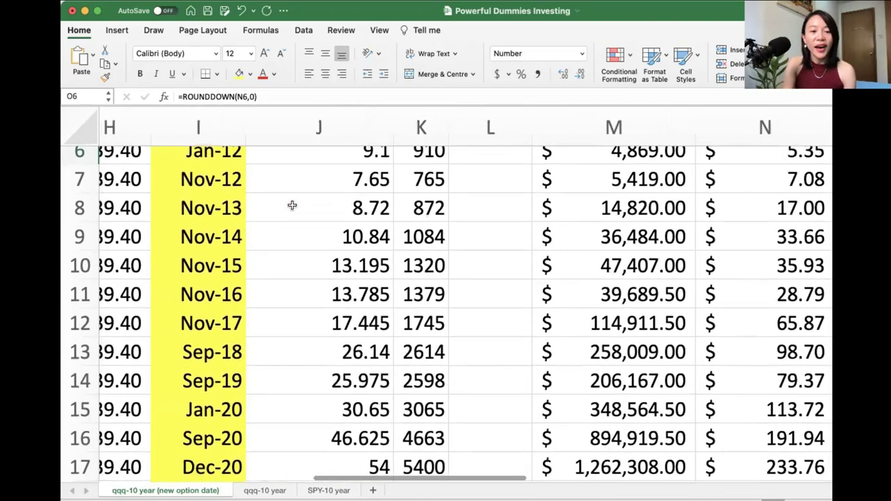
{"action": "scroll", "coordinate": [270, 368], "scroll_direction": "up", "scroll_amount": 3}
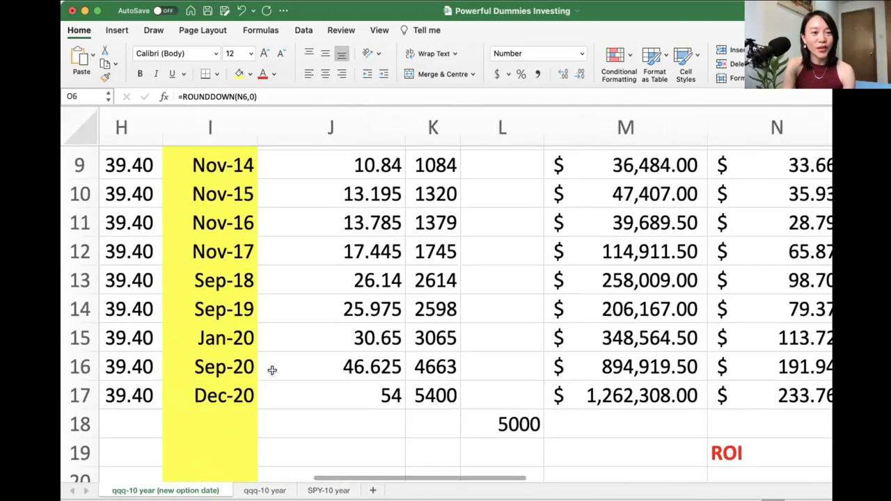
{"action": "scroll", "coordinate": [263, 404], "scroll_direction": "left", "scroll_amount": 1}
{"action": "scroll", "coordinate": [263, 405], "scroll_direction": "up", "scroll_amount": 2}
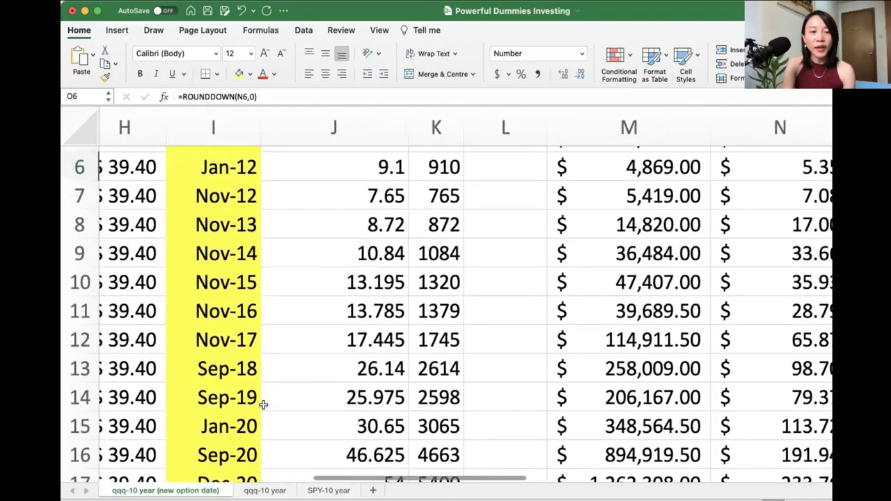
{"action": "scroll", "coordinate": [250, 272], "scroll_direction": "up", "scroll_amount": 1}
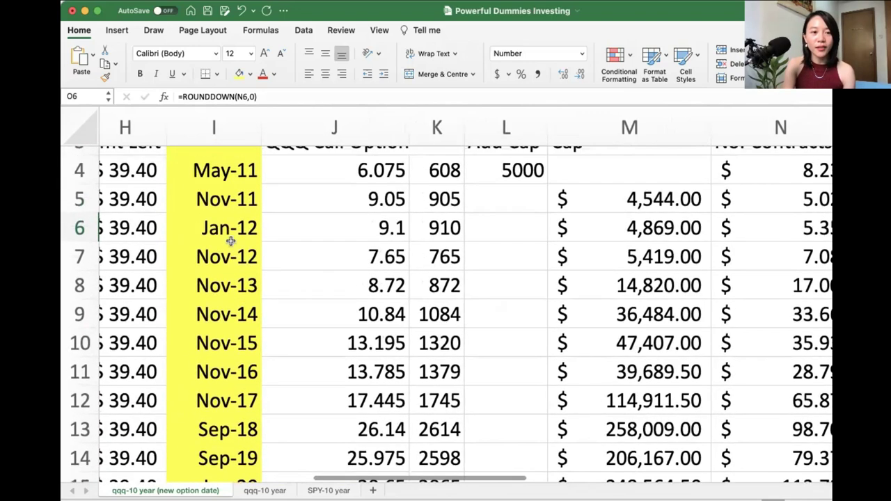
{"action": "scroll", "coordinate": [220, 256], "scroll_direction": "up", "scroll_amount": 1}
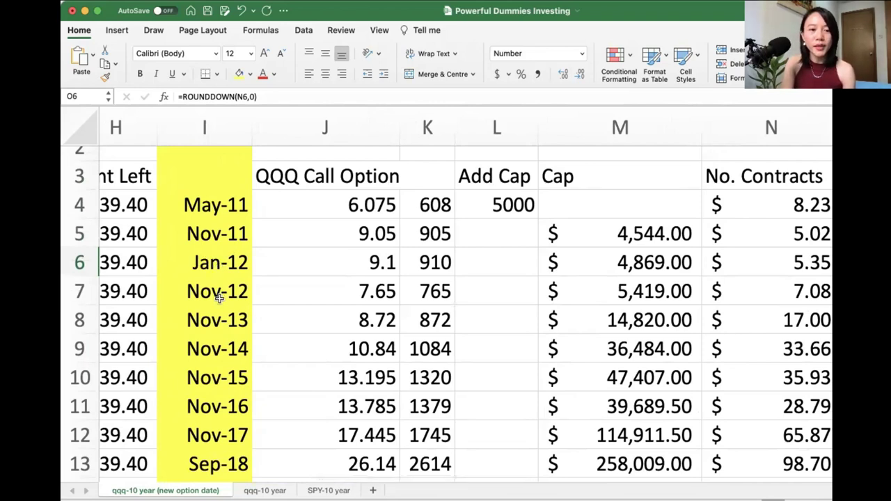
- Highlight the yearly November roll dates, from Nov-12 to Nov-17, to examine their spacing
{"action": "scroll", "coordinate": [223, 278], "scroll_direction": "down", "scroll_amount": 2}
{"action": "left_click_drag", "start_coordinate": [209, 231], "coordinate": [209, 370]}
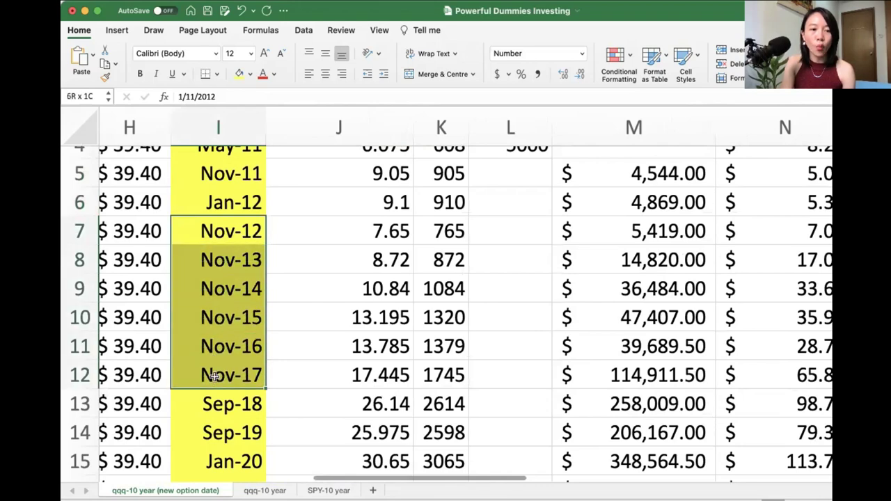
{"action": "left_click_drag", "start_coordinate": [215, 318], "coordinate": [216, 375]}
{"action": "left_click", "coordinate": [215, 376]}
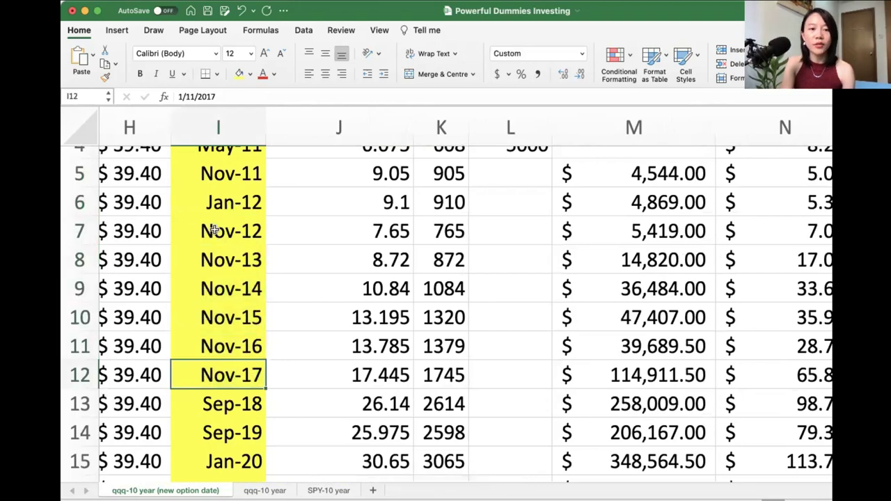
{"action": "left_click_drag", "start_coordinate": [214, 230], "coordinate": [209, 348]}
- Examine the roll dates that follow the November series: Sep-18, Sep-19 and Jan-20
{"action": "left_click", "coordinate": [222, 398]}
{"action": "scroll", "coordinate": [221, 394], "scroll_direction": "down", "scroll_amount": 1}
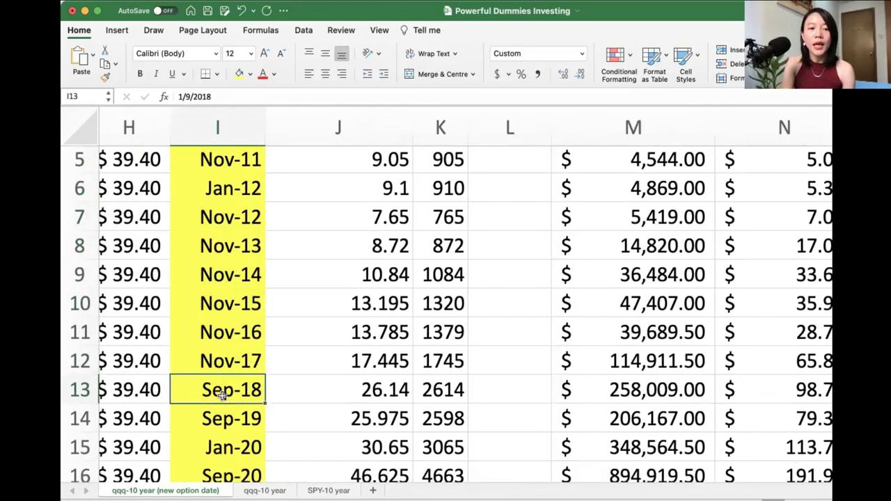
{"action": "scroll", "coordinate": [221, 395], "scroll_direction": "down", "scroll_amount": 3}
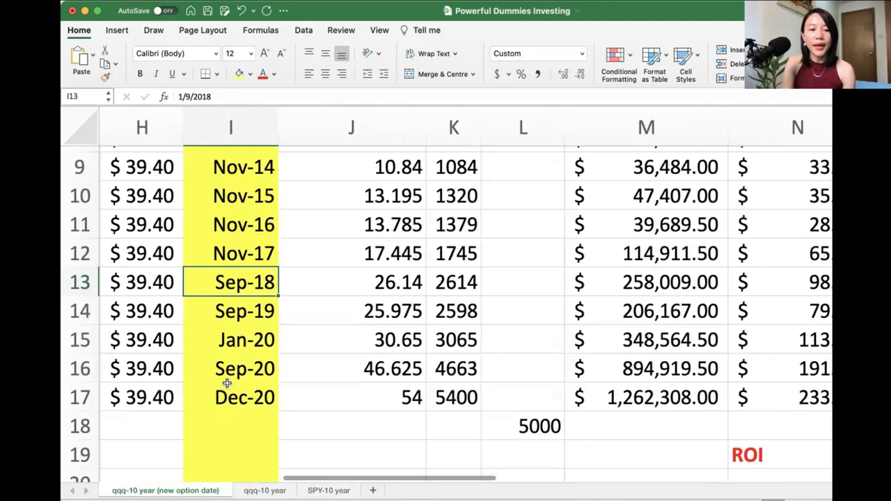
{"action": "left_click", "coordinate": [235, 310]}
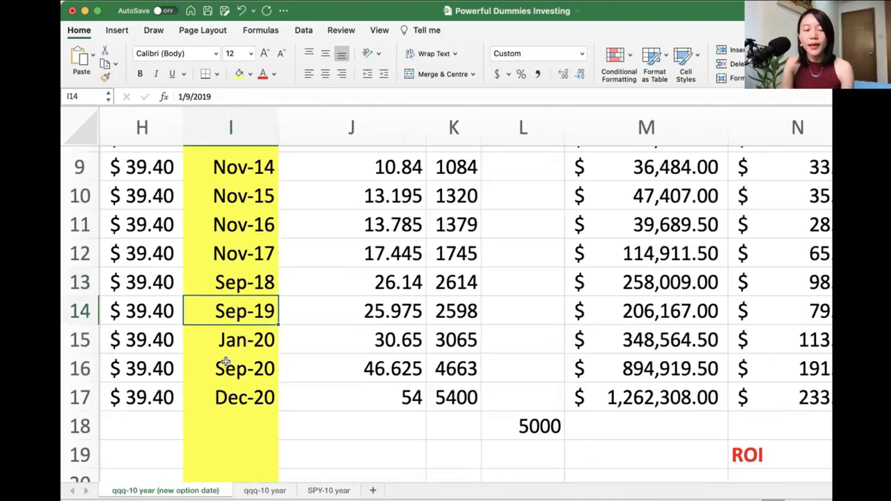
{"action": "left_click", "coordinate": [234, 340]}
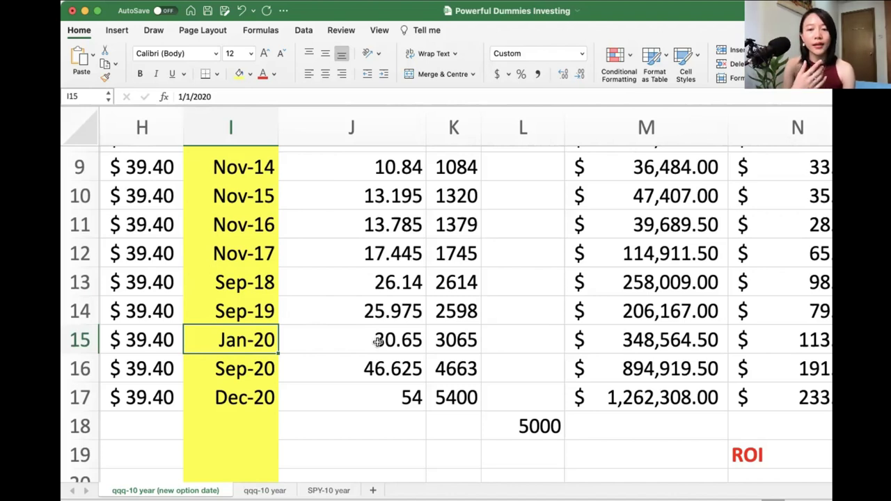
- Review the capital and contract count columns across the roll rows
{"action": "scroll", "coordinate": [378, 341], "scroll_direction": "right", "scroll_amount": 3}
{"action": "scroll", "coordinate": [378, 341], "scroll_direction": "down", "scroll_amount": 1}
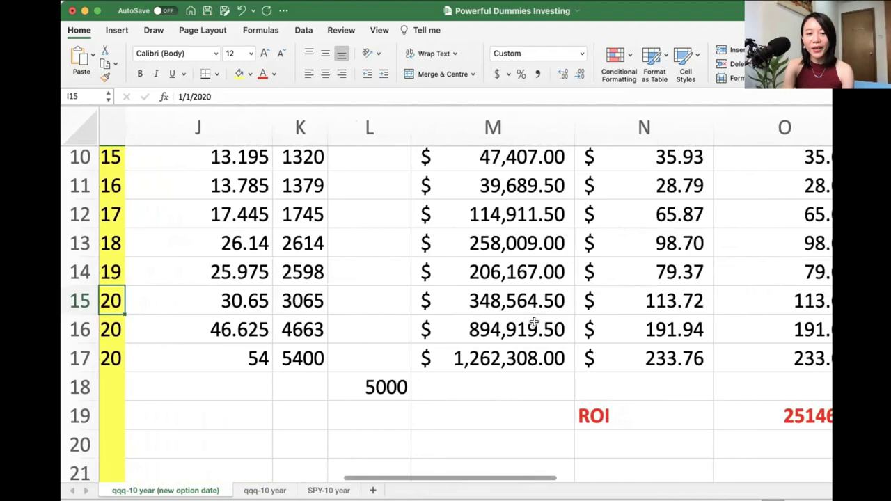
{"action": "scroll", "coordinate": [533, 322], "scroll_direction": "up", "scroll_amount": 3}
{"action": "scroll", "coordinate": [533, 321], "scroll_direction": "right", "scroll_amount": 1}
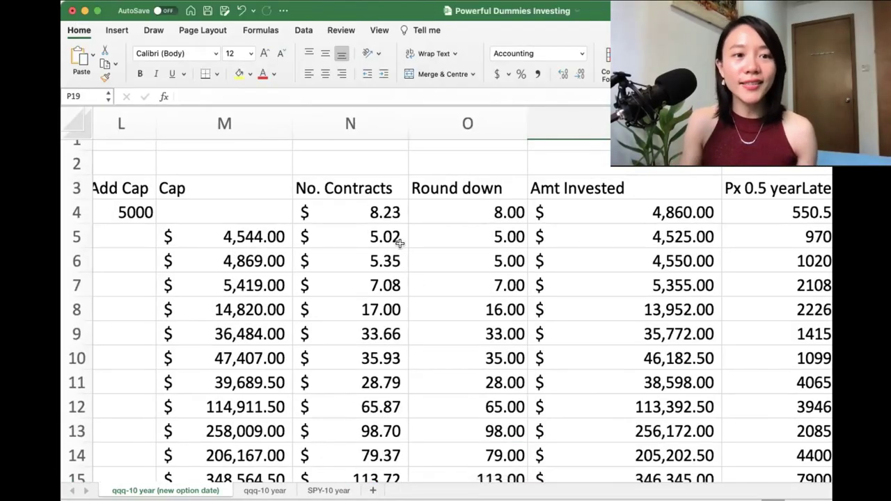
- Examine the final contract counts, the final capital total and the ROI at the end of the table
{"action": "scroll", "coordinate": [469, 307], "scroll_direction": "down", "scroll_amount": 5}
{"action": "scroll", "coordinate": [469, 307], "scroll_direction": "right", "scroll_amount": 2}
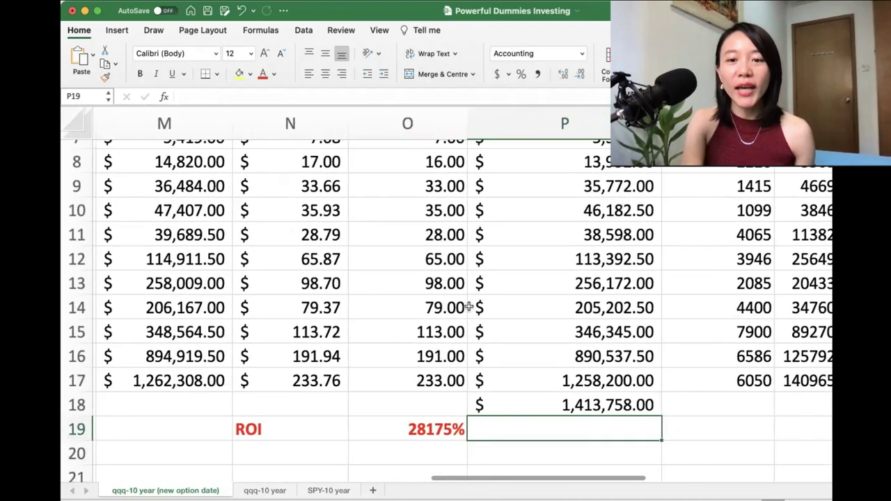
{"action": "scroll", "coordinate": [506, 343], "scroll_direction": "up", "scroll_amount": 5}
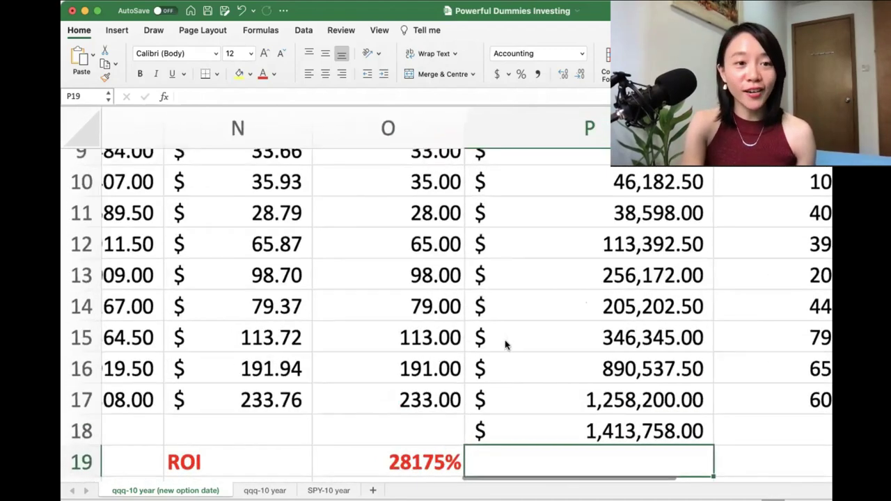
{"action": "scroll", "coordinate": [505, 343], "scroll_direction": "down", "scroll_amount": 2}
{"action": "scroll", "coordinate": [505, 342], "scroll_direction": "left", "scroll_amount": 2}
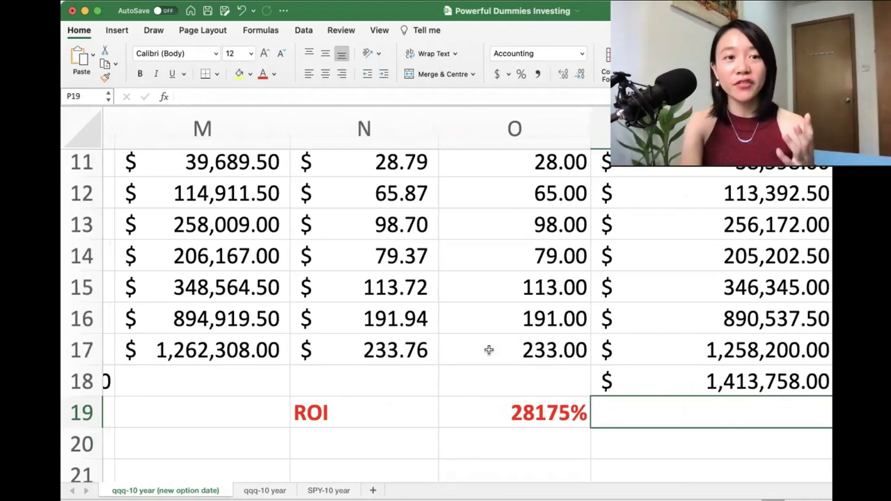
{"action": "scroll", "coordinate": [473, 370], "scroll_direction": "up", "scroll_amount": 3}
{"action": "scroll", "coordinate": [473, 370], "scroll_direction": "right", "scroll_amount": 2}
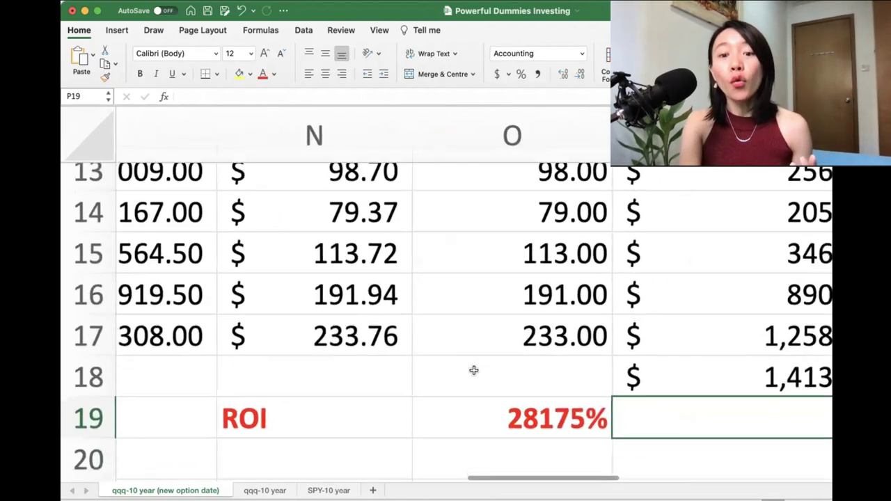
{"action": "scroll", "coordinate": [477, 372], "scroll_direction": "down", "scroll_amount": 1}
{"action": "scroll", "coordinate": [511, 387], "scroll_direction": "left", "scroll_amount": 5}
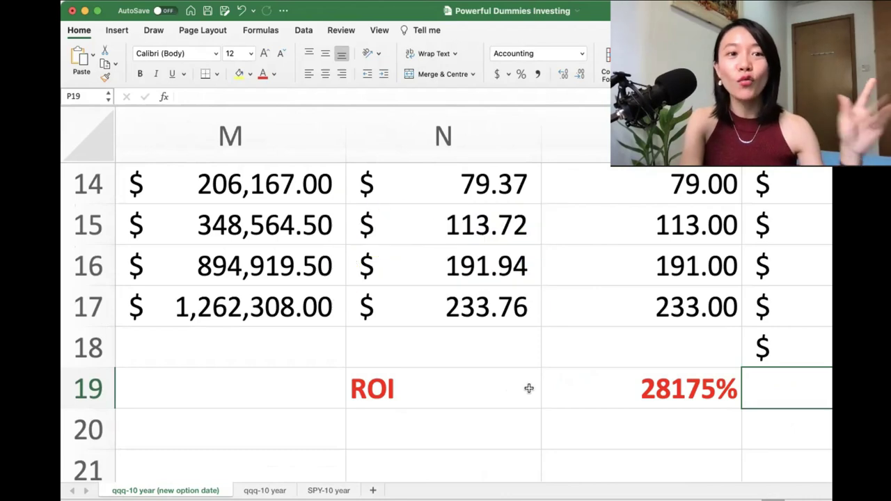
{"action": "scroll", "coordinate": [529, 389], "scroll_direction": "left", "scroll_amount": 3}
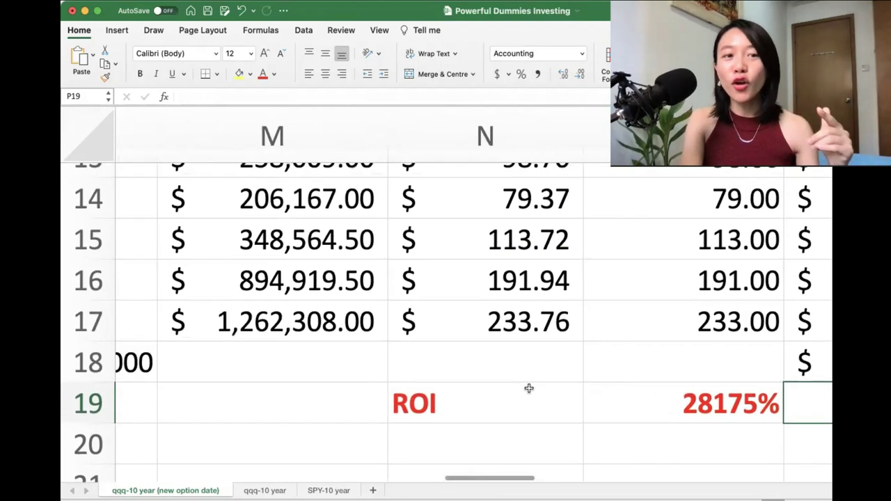
{"action": "scroll", "coordinate": [529, 389], "scroll_direction": "right", "scroll_amount": 1}
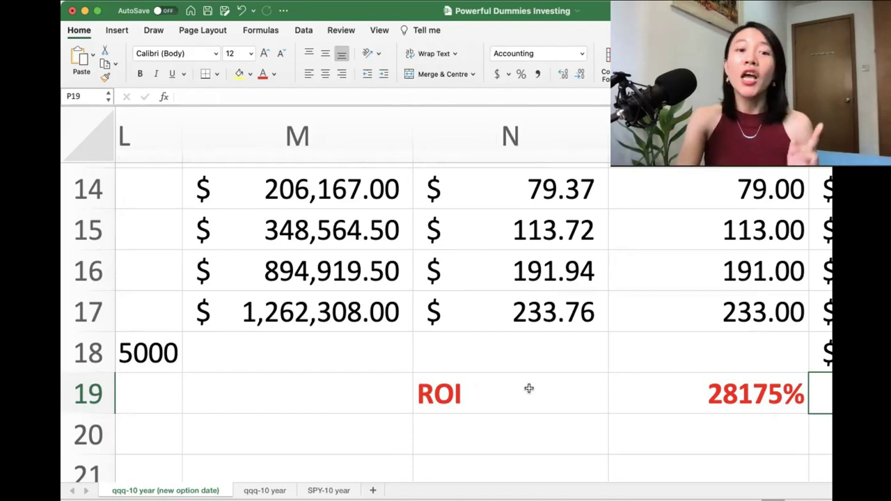
{"action": "scroll", "coordinate": [585, 362], "scroll_direction": "right", "scroll_amount": 5}
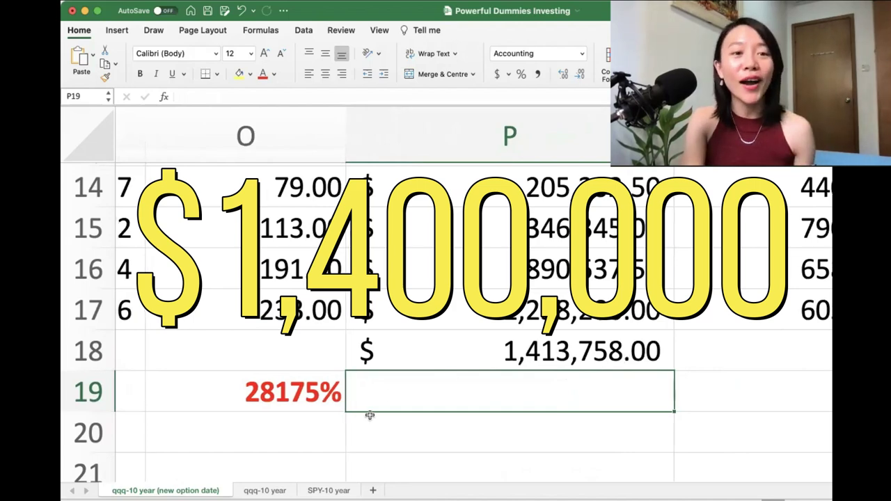
{"action": "scroll", "coordinate": [368, 414], "scroll_direction": "left", "scroll_amount": 1}
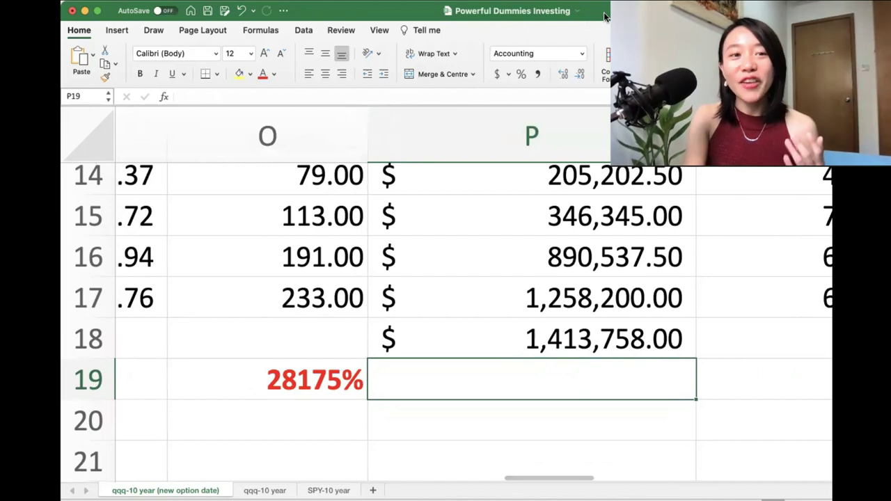
- Compare with the final capital and ROI on the qqq-10 year sheet, then return to the qqq-10 year (new option date) sheet
{"action": "left_click", "coordinate": [254, 492]}
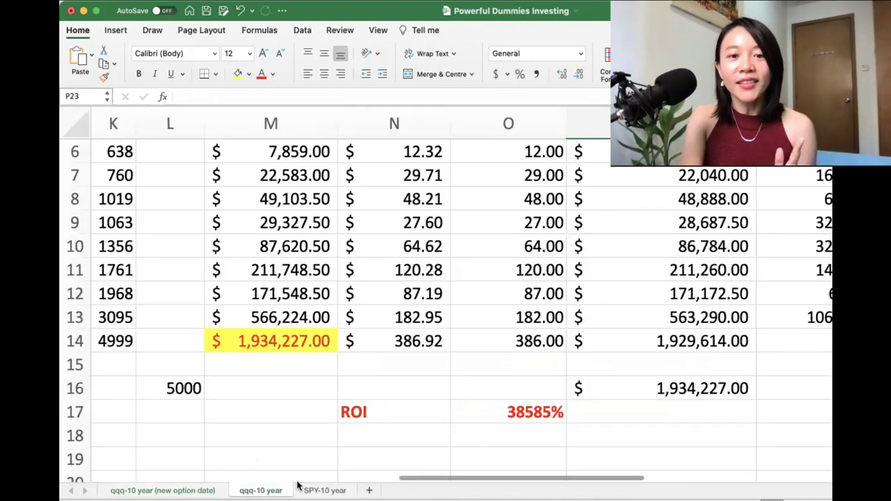
{"action": "scroll", "coordinate": [591, 412], "scroll_direction": "up", "scroll_amount": 2}
{"action": "scroll", "coordinate": [590, 411], "scroll_direction": "up", "scroll_amount": 4}
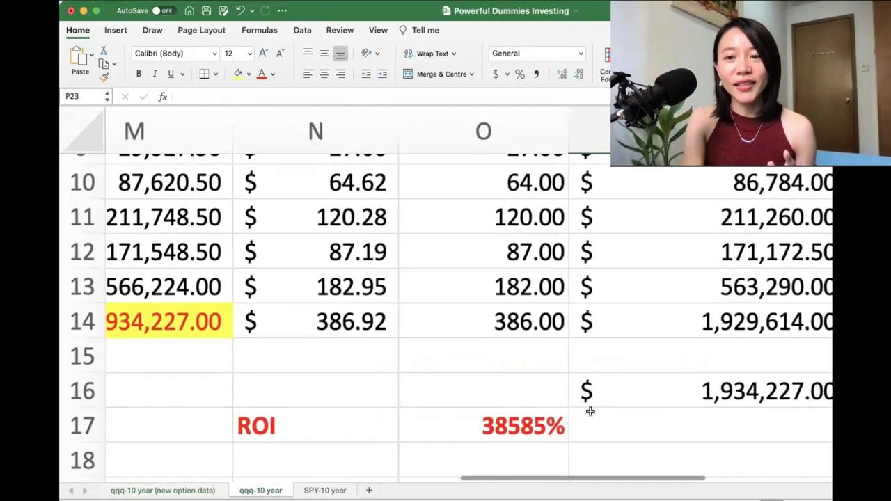
{"action": "scroll", "coordinate": [590, 415], "scroll_direction": "right", "scroll_amount": 2}
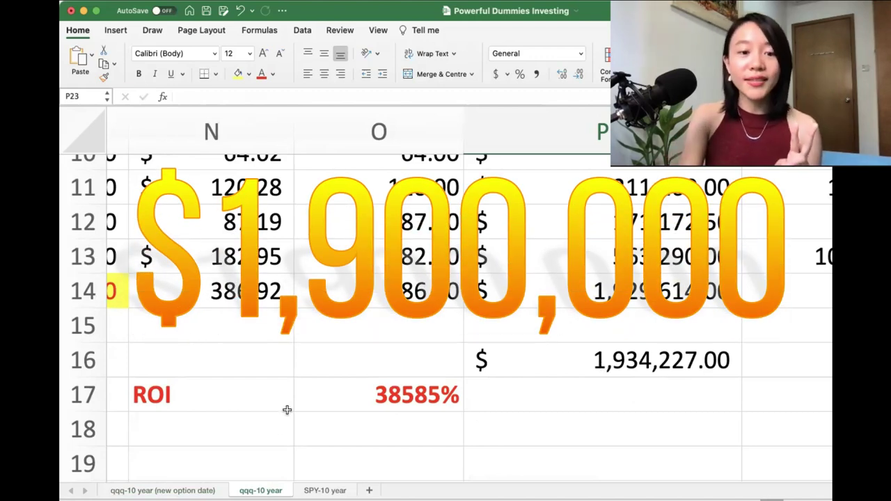
{"action": "left_click", "coordinate": [180, 490]}
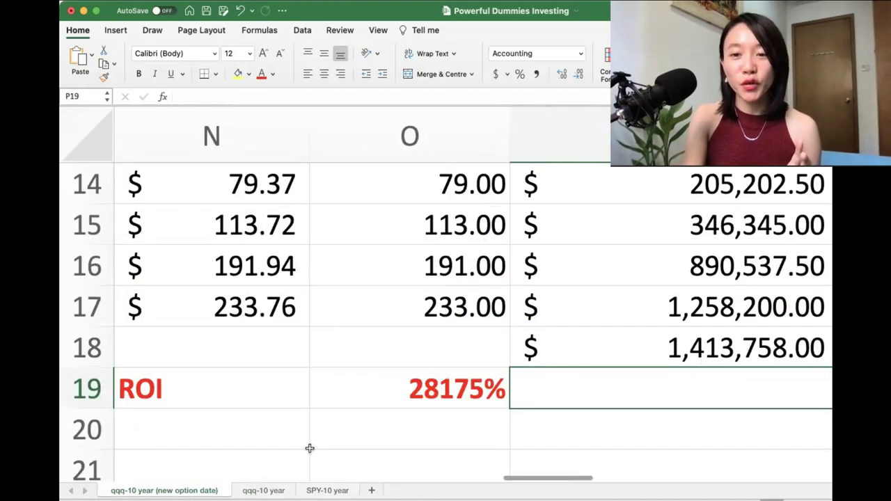